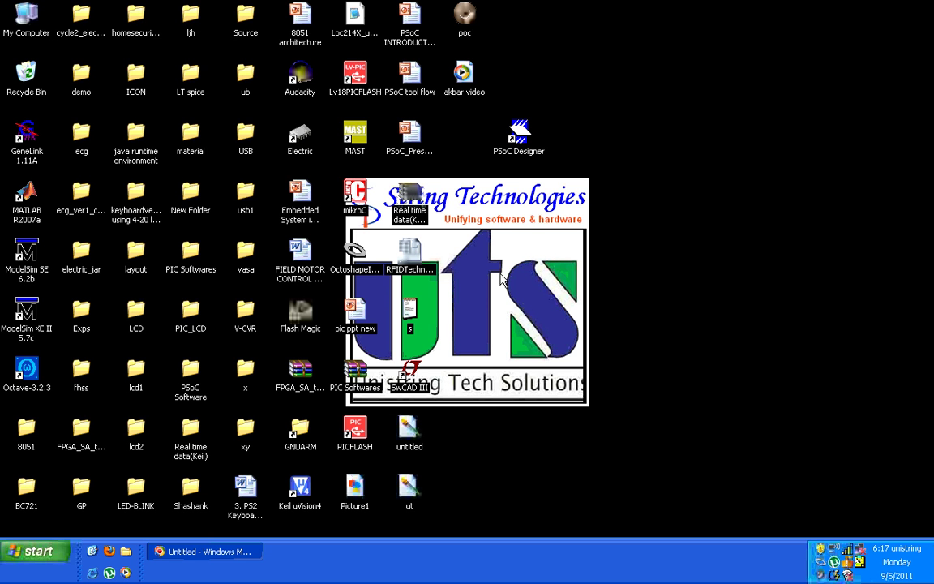
Launch PSoC Designer from the desktop and start a new project
click(520, 140)
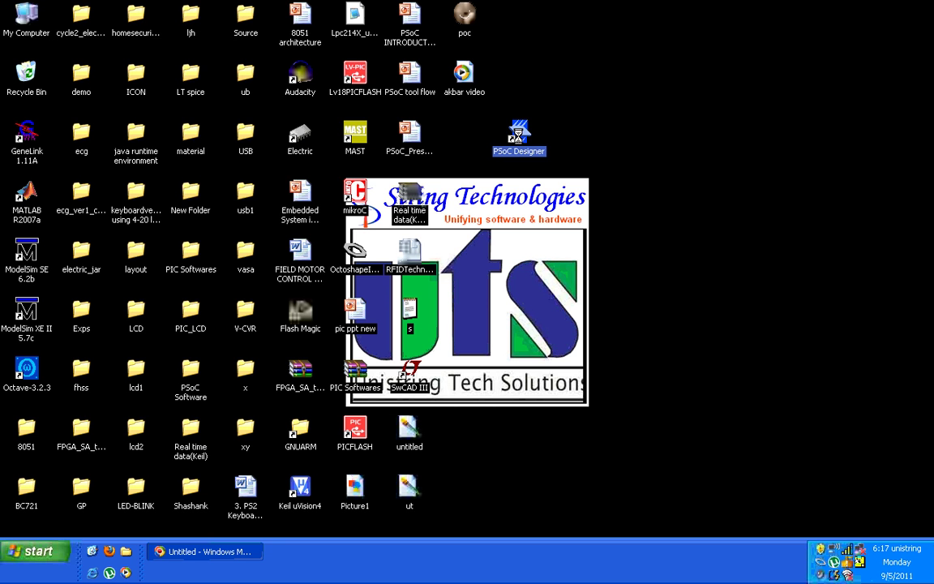
right_click(520, 138)
click(541, 143)
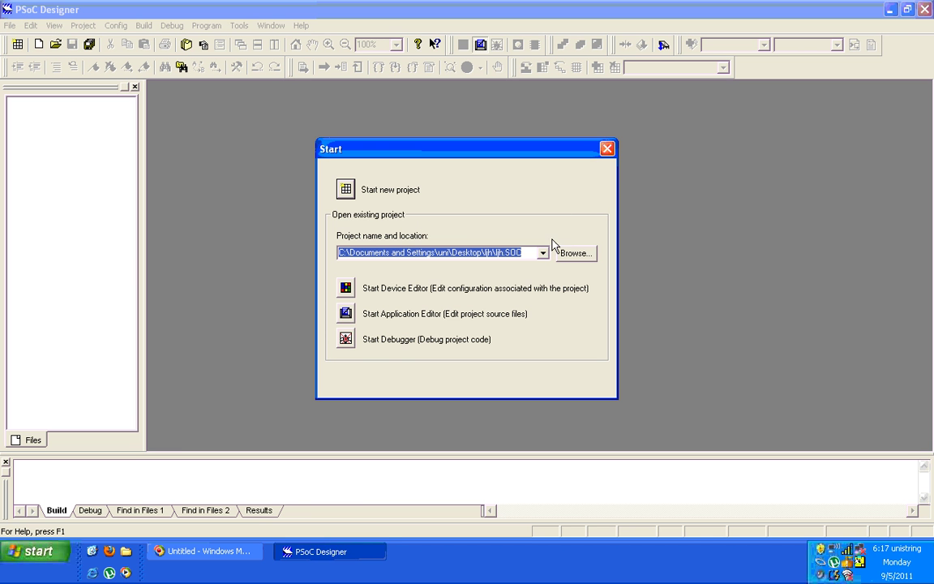
click(346, 190)
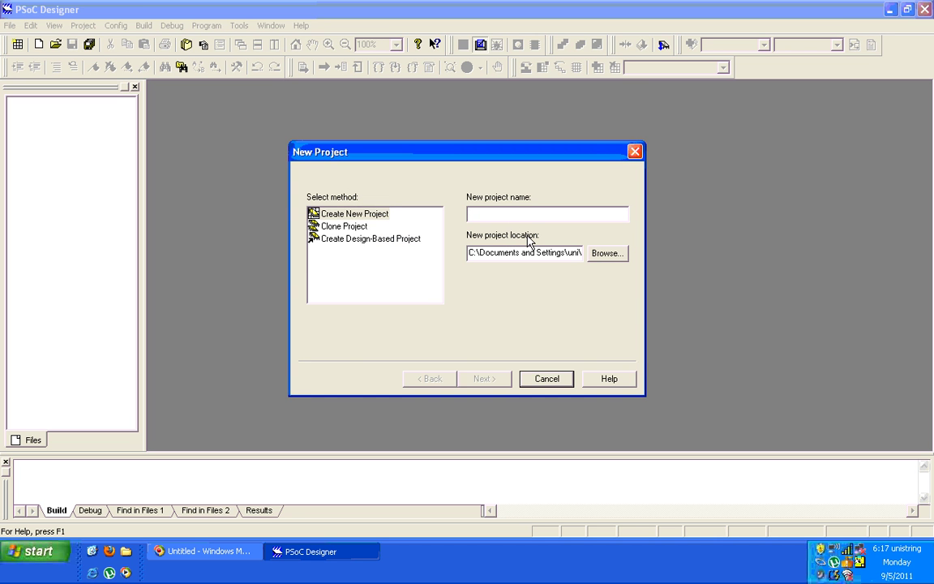
Name the new project lcd4, set its location to the Desktop, and agree to create the lcd4 directory
text(()
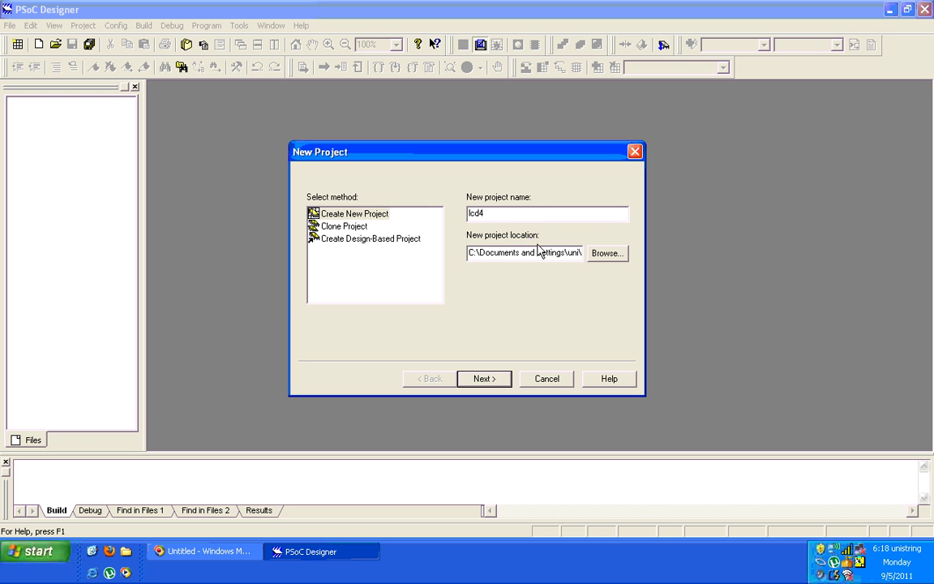
click(602, 254)
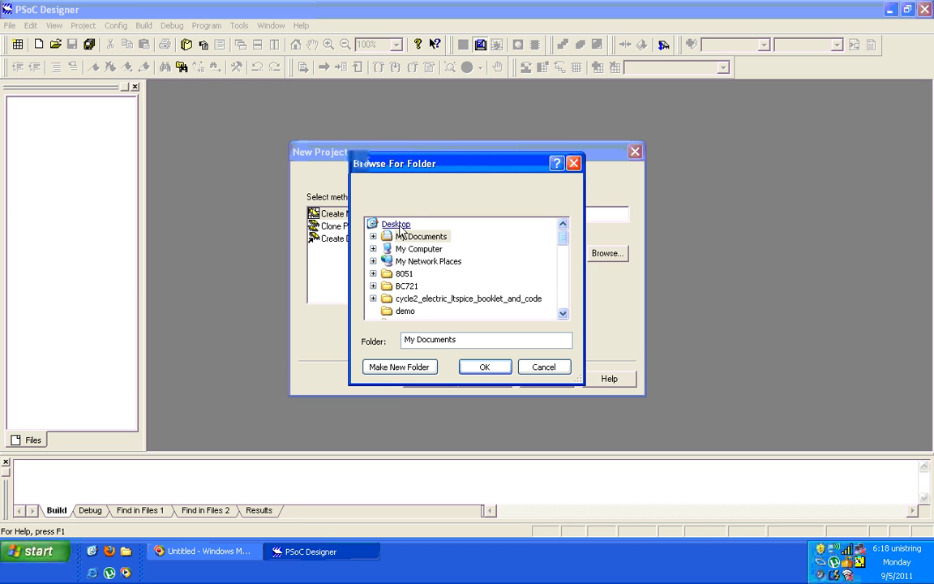
click(399, 226)
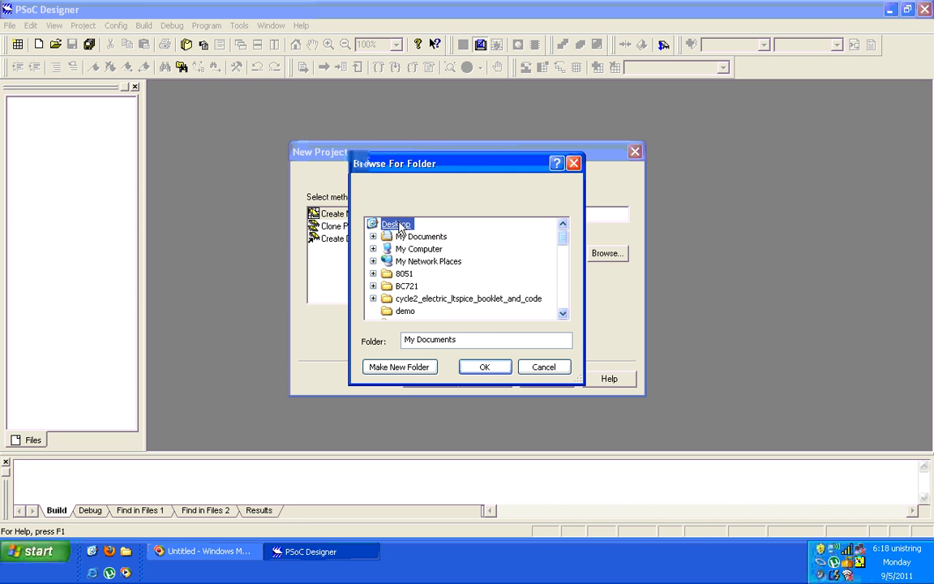
click(485, 369)
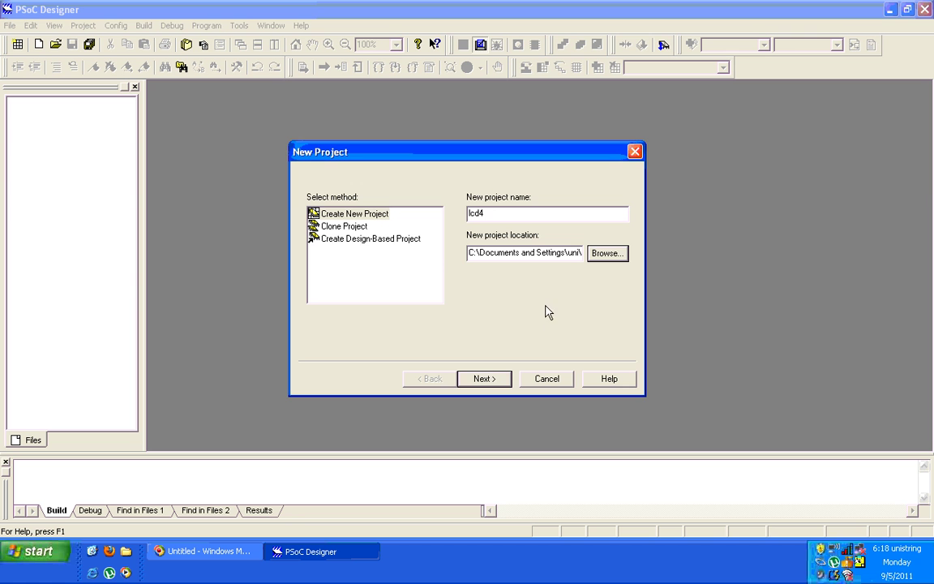
click(484, 378)
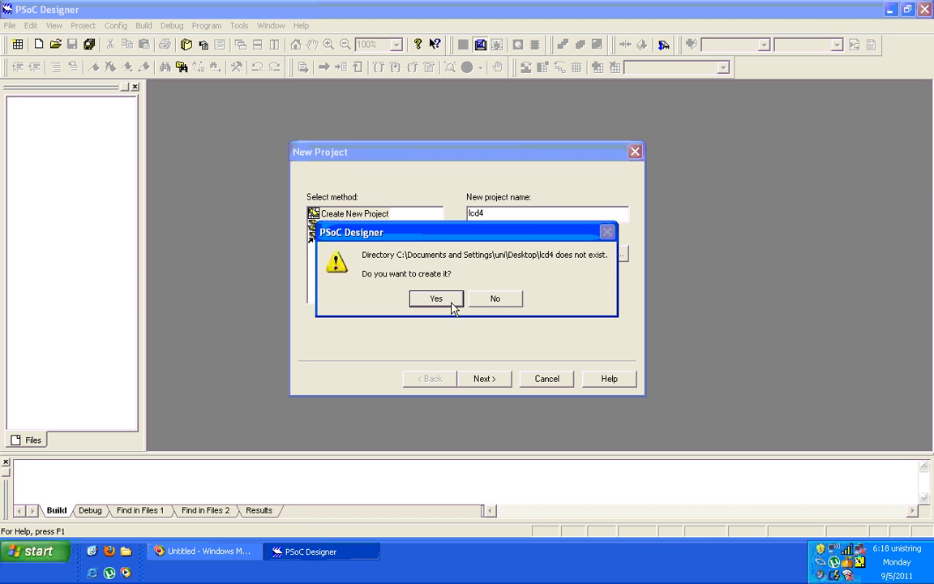
click(436, 299)
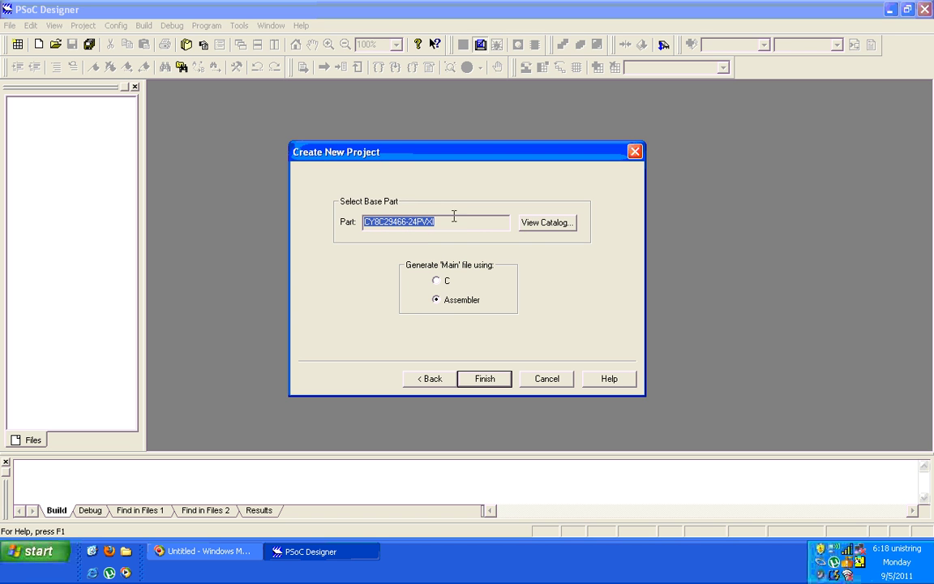
Choose CY8C29466-24PVXI from the catalog as base part, set the main file to C, and finish creating the project
click(545, 227)
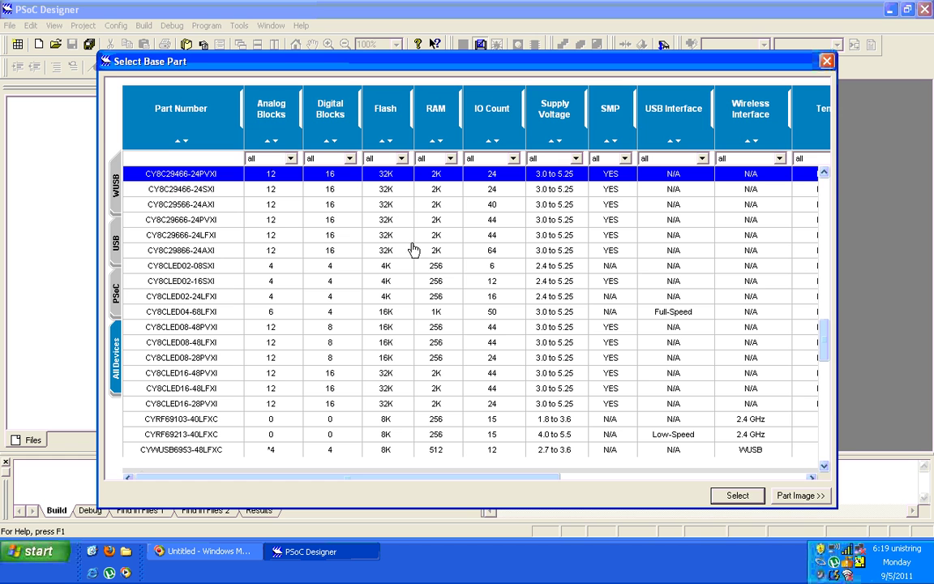
click(738, 494)
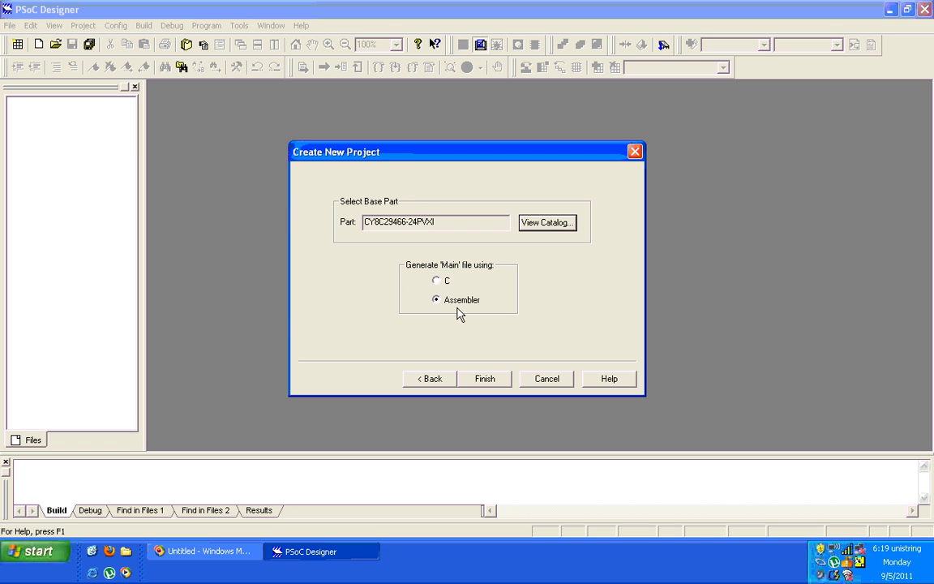
click(438, 284)
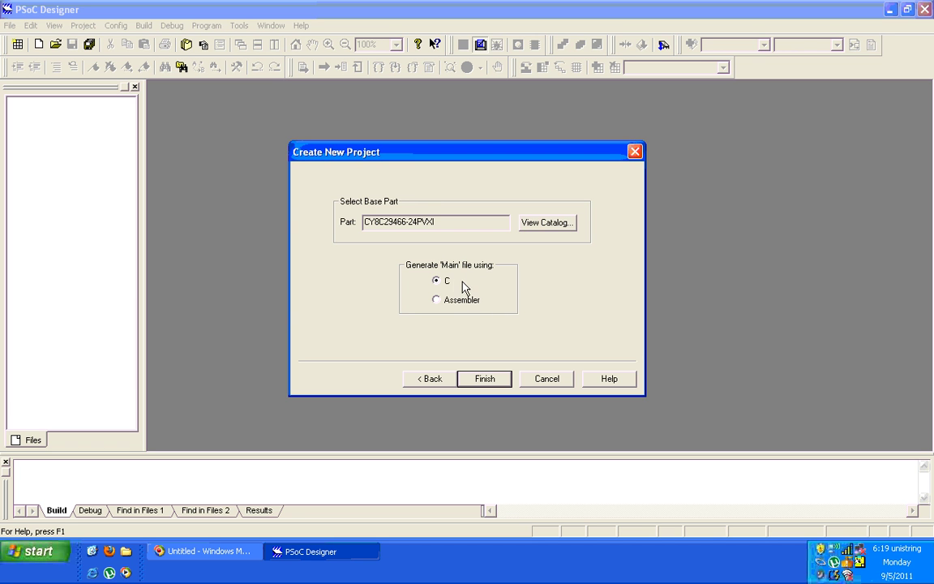
click(485, 379)
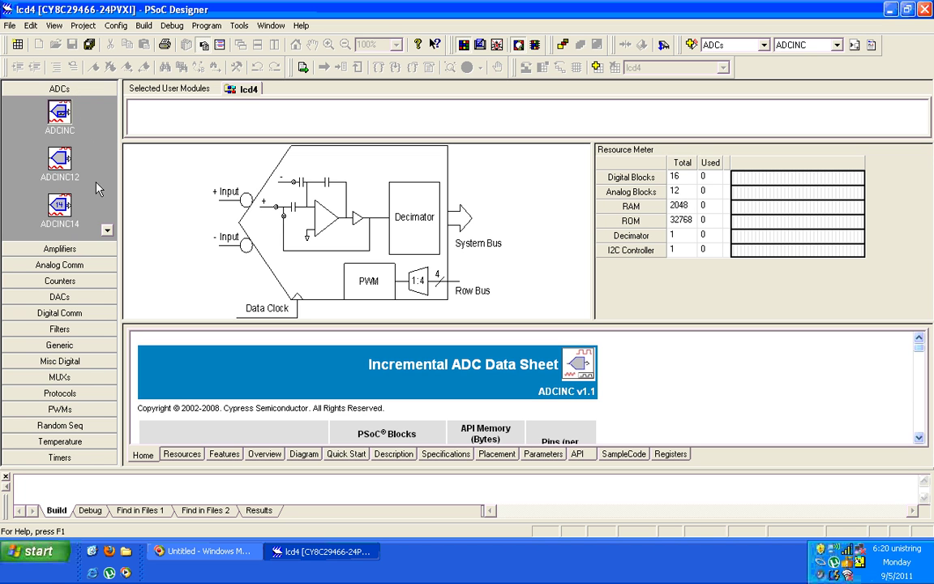
Browse through the available user modules in the ADCs category
click(107, 230)
click(107, 230)
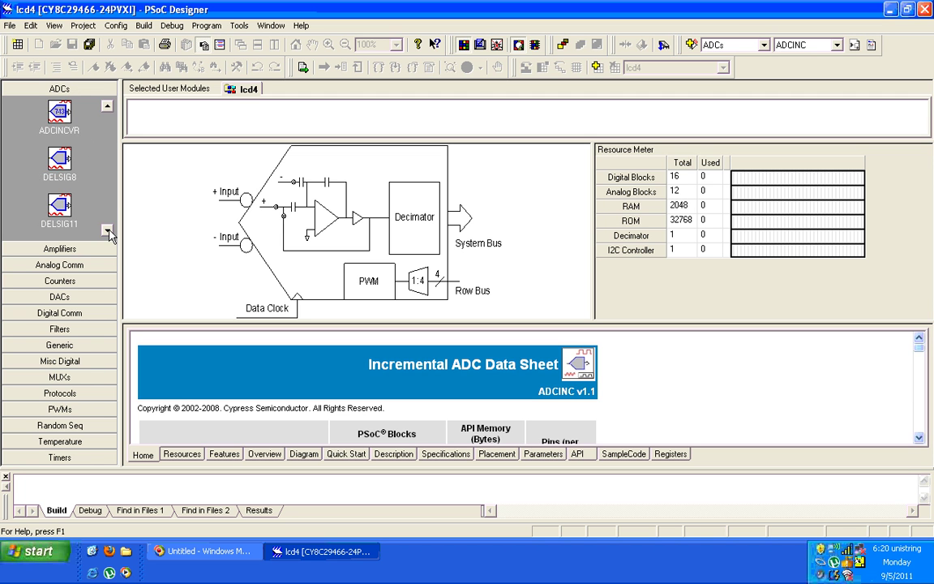
click(107, 106)
click(107, 106)
click(107, 106)
click(107, 107)
click(107, 231)
click(107, 231)
click(107, 230)
click(107, 230)
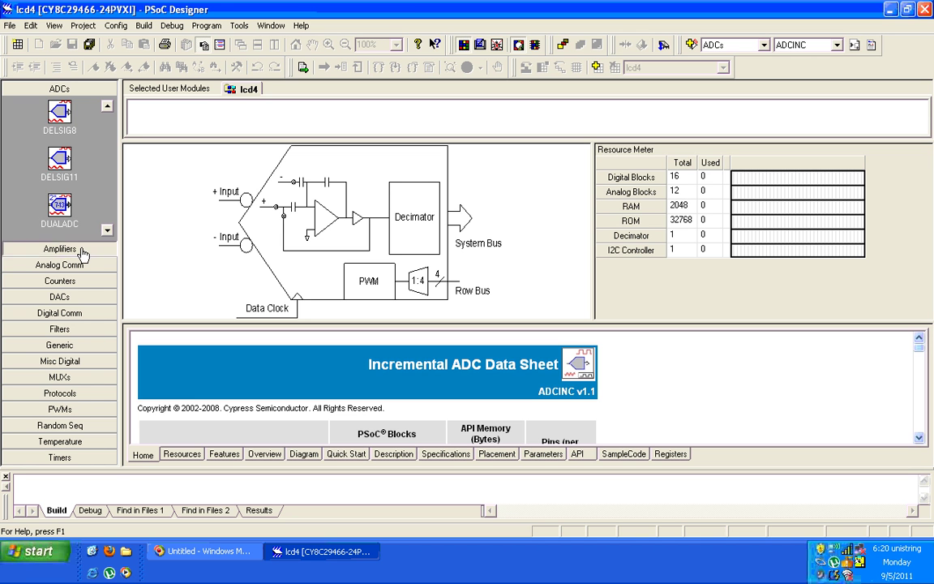
Examine the user modules offered in the Amplifiers, Analog Comm and Digital Comm categories
click(82, 251)
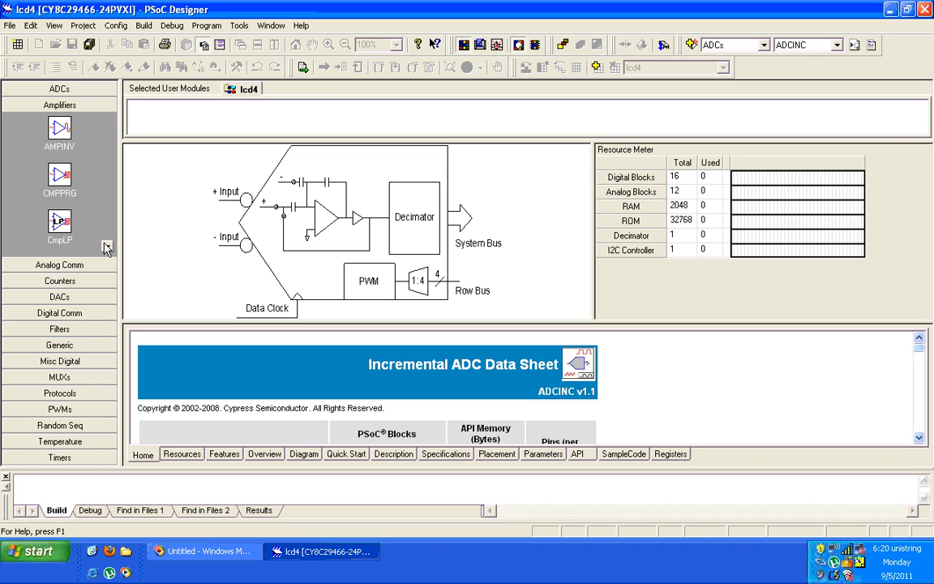
click(106, 246)
click(108, 248)
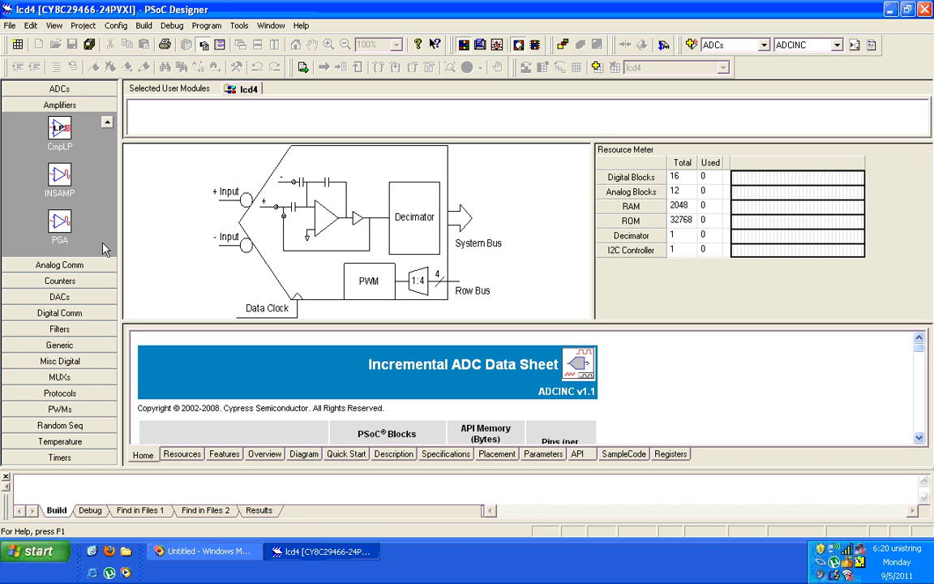
click(58, 266)
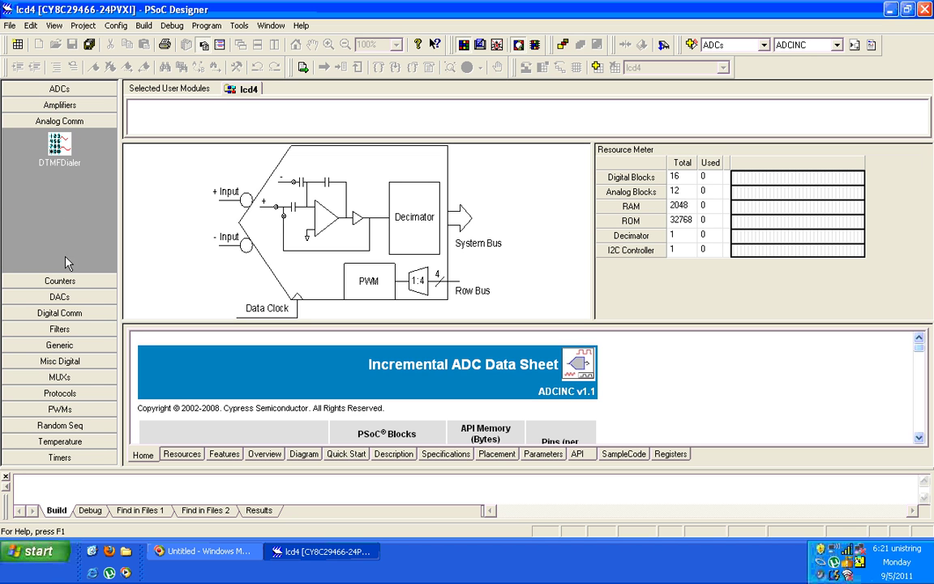
click(67, 314)
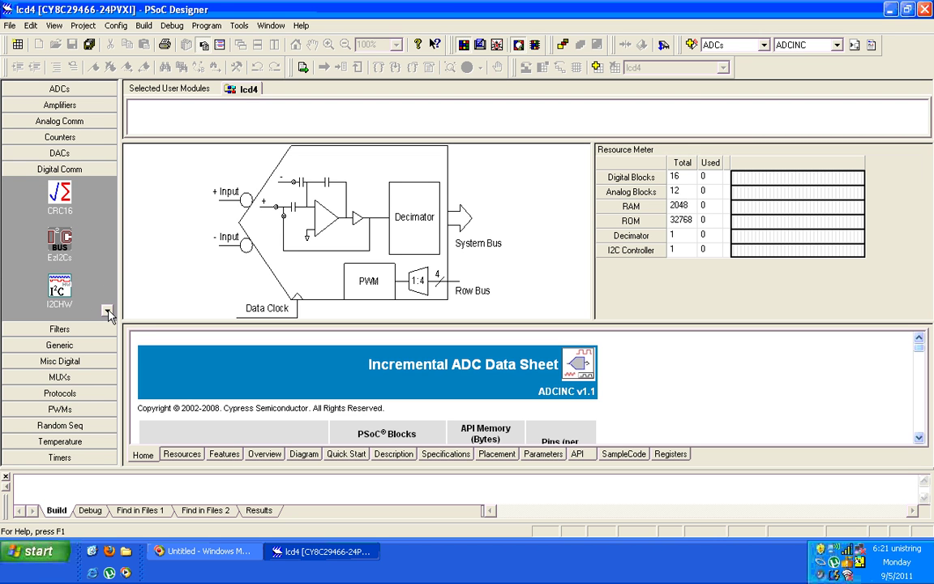
click(107, 311)
click(107, 311)
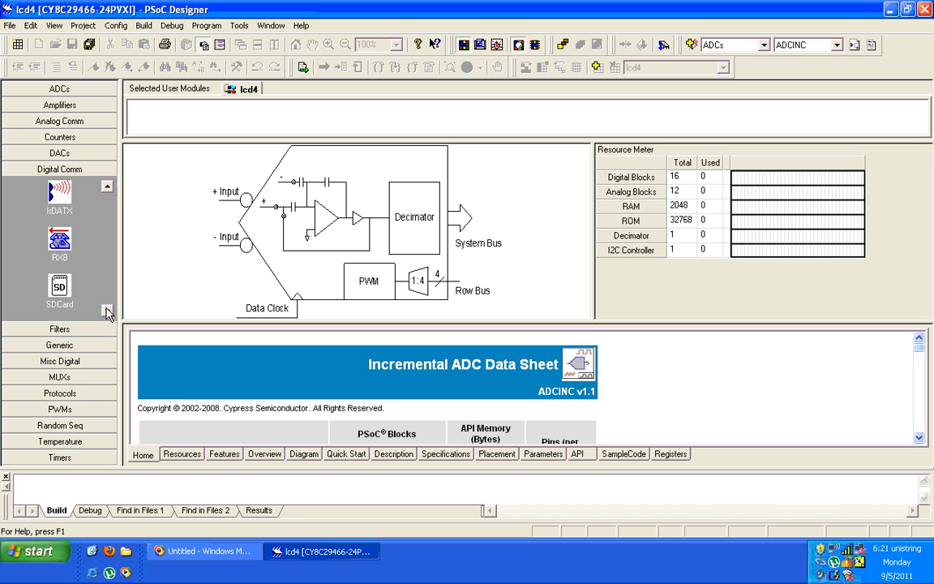
click(107, 311)
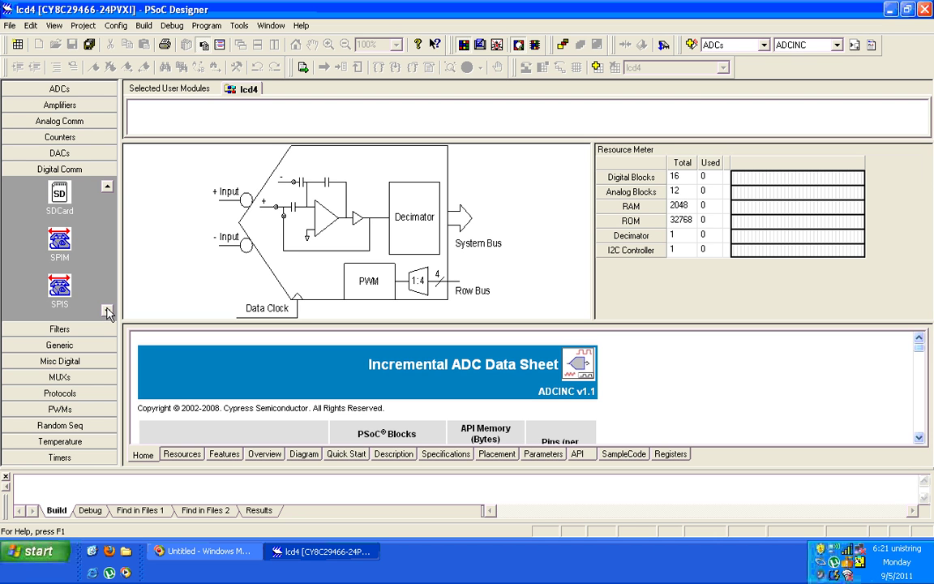
click(107, 311)
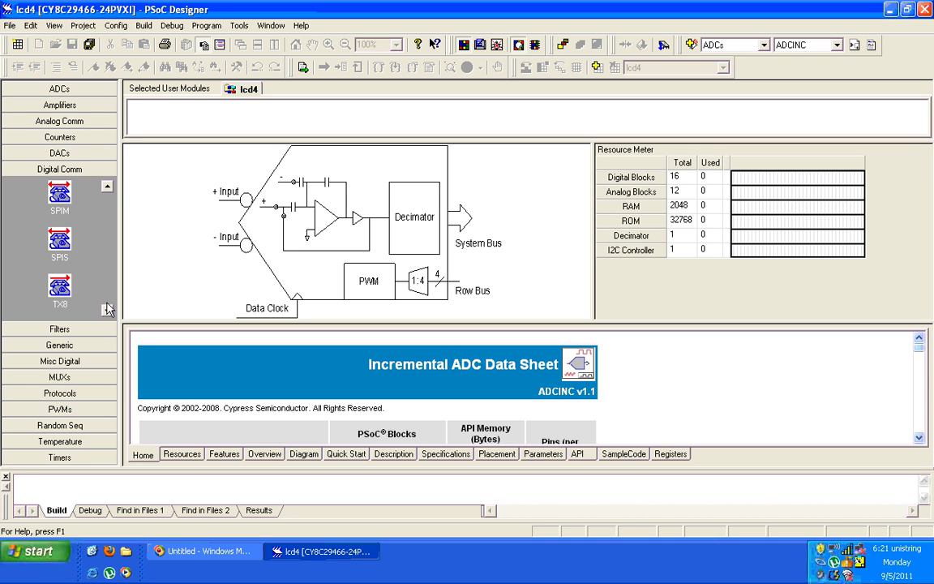
Add the LCD user module from the Misc Digital category to the project and enlarge the selected modules area
click(87, 363)
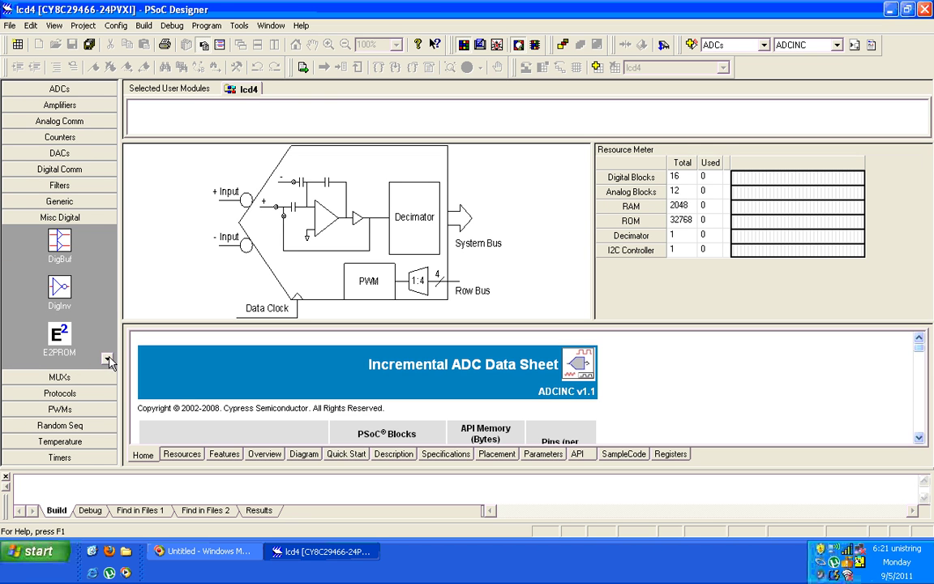
click(108, 358)
click(108, 358)
click(108, 358)
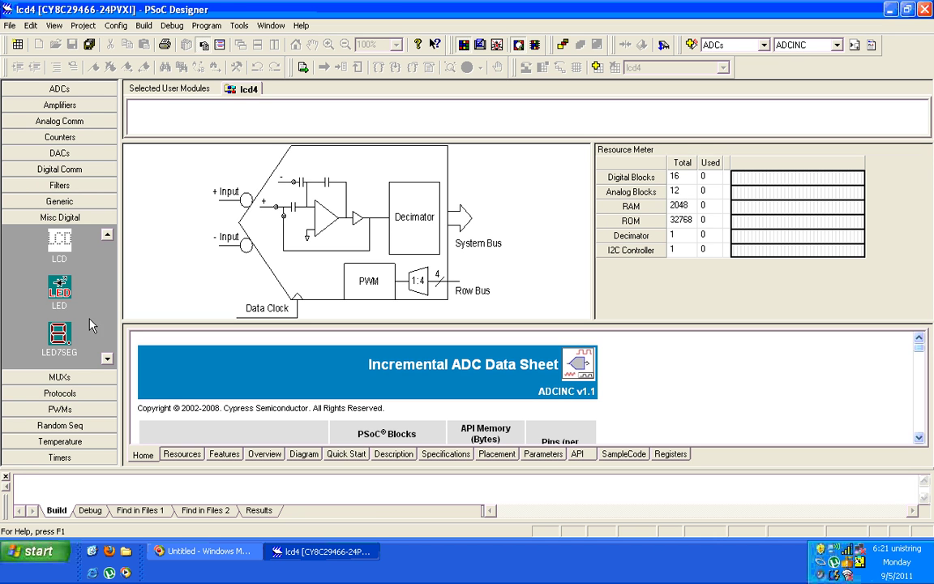
click(59, 241)
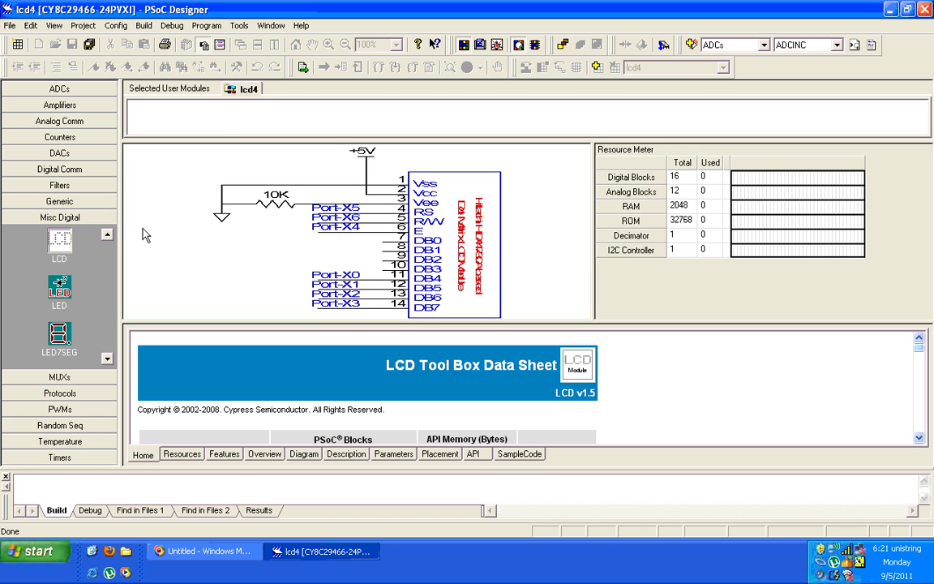
drag(212, 140, 210, 175)
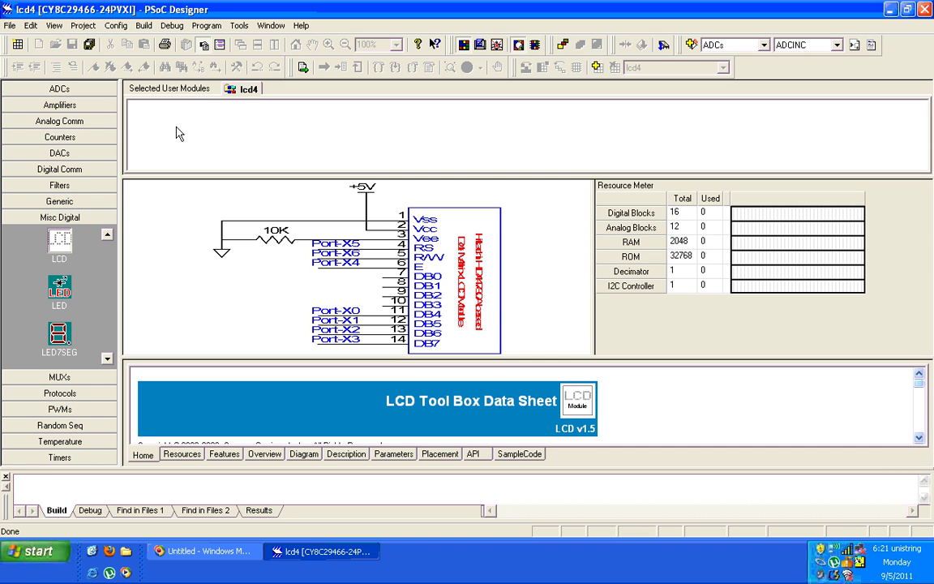
right_click(60, 242)
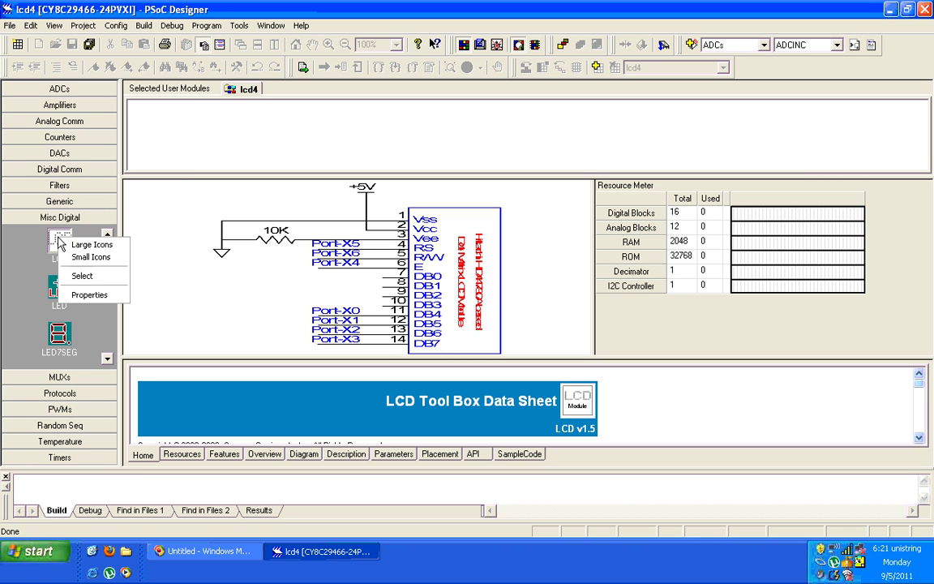
click(88, 275)
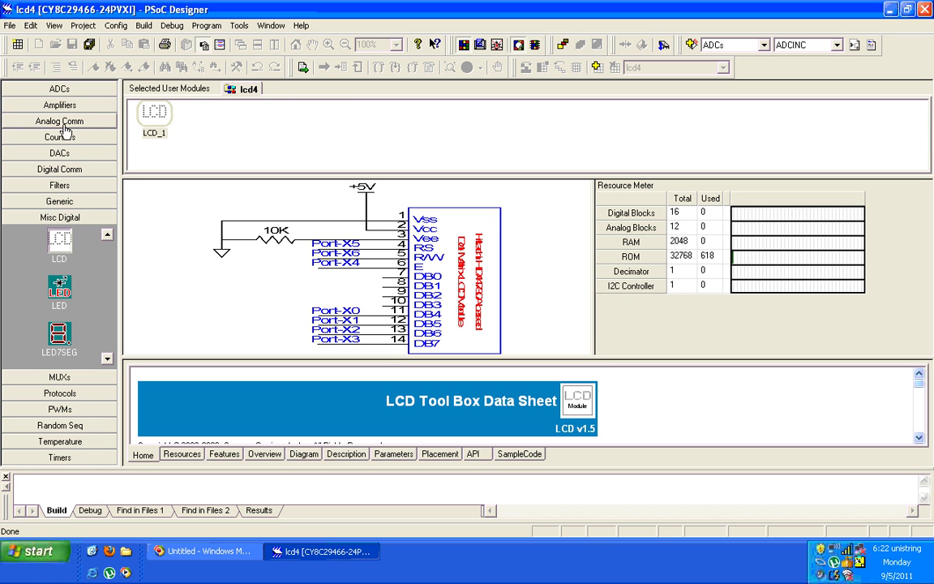
Select the LCD_1 module and switch the device editor to the interconnect view
click(65, 90)
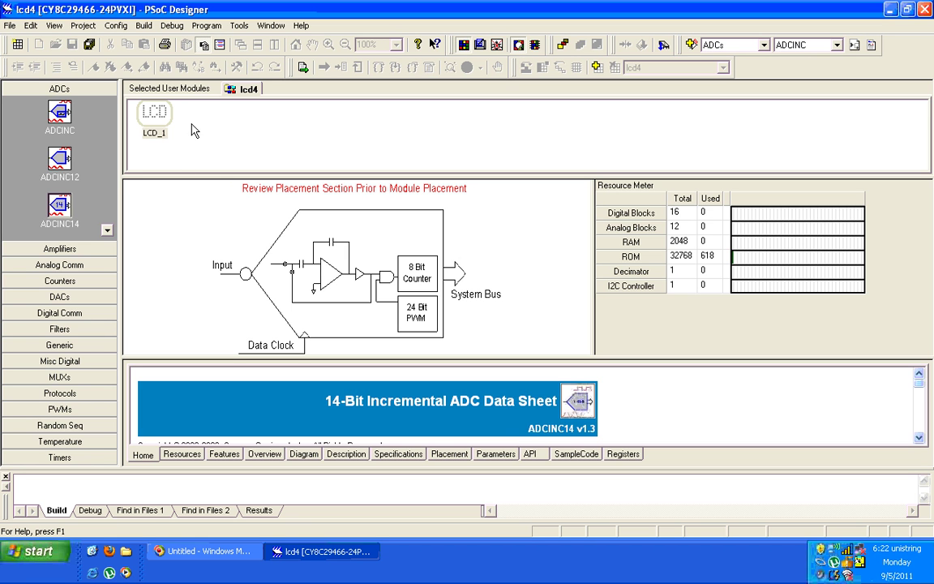
click(152, 114)
click(534, 46)
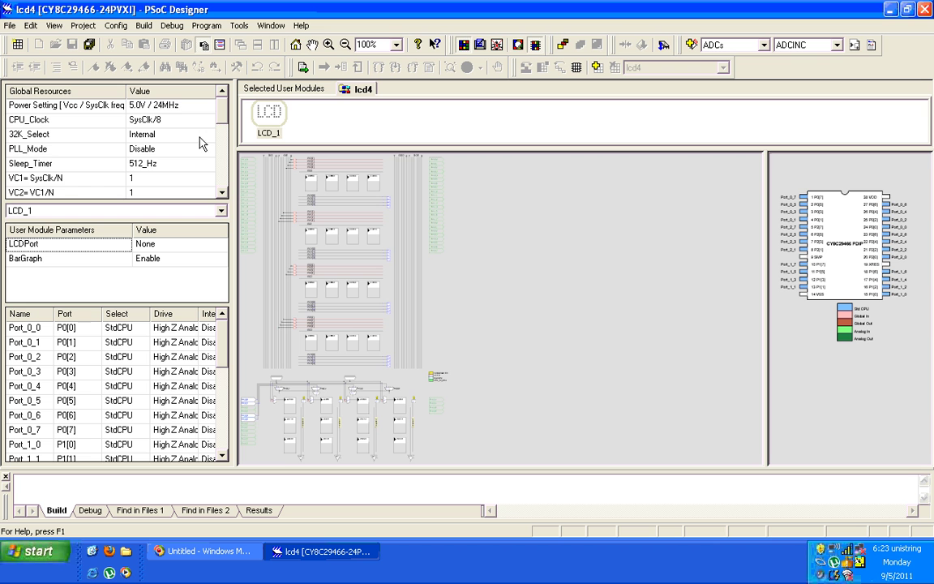
Review the project's global resource settings from the power setting down to the analog buffer power
click(223, 192)
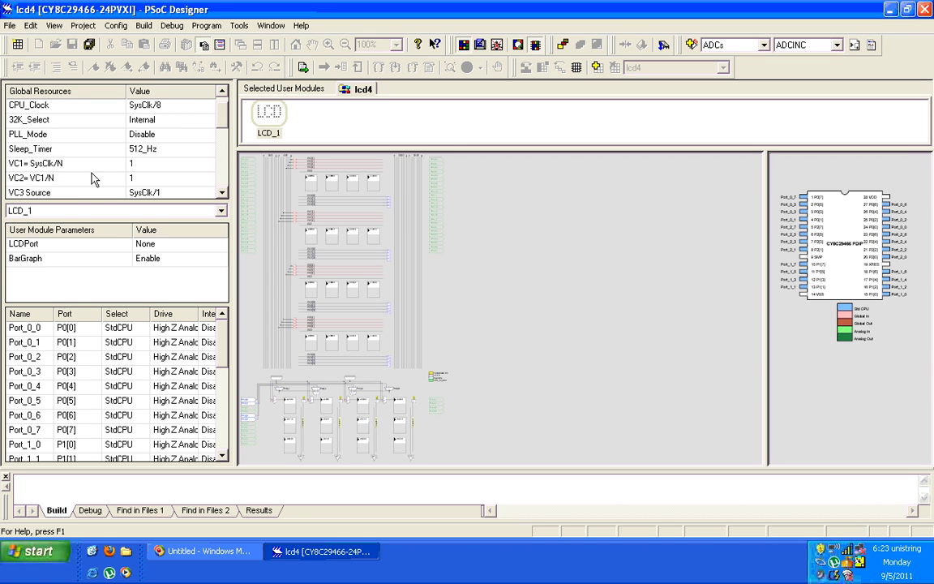
click(222, 193)
click(222, 192)
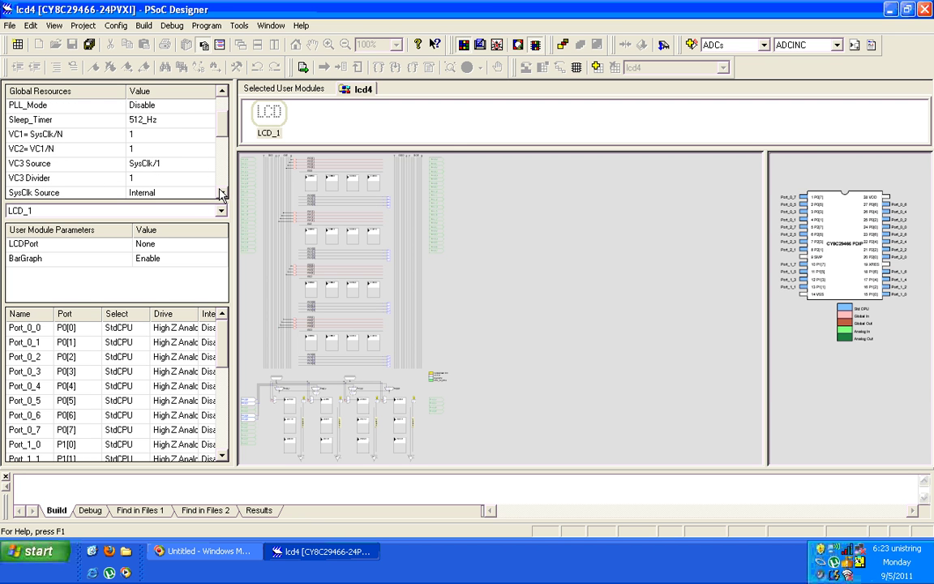
click(222, 192)
click(223, 192)
click(224, 194)
click(223, 192)
click(222, 192)
click(222, 192)
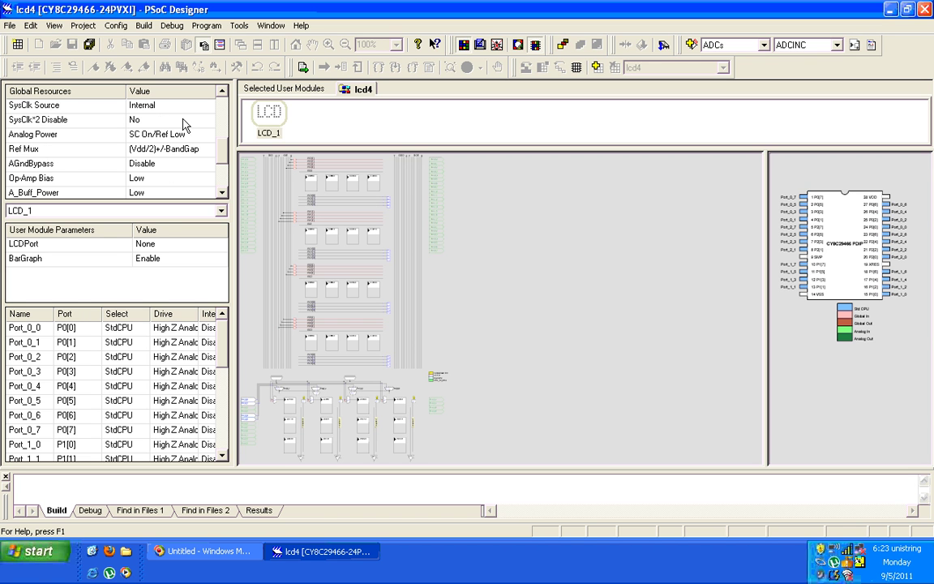
Set the LCD port parameter of the LCD_1 user module to Port_2
click(270, 114)
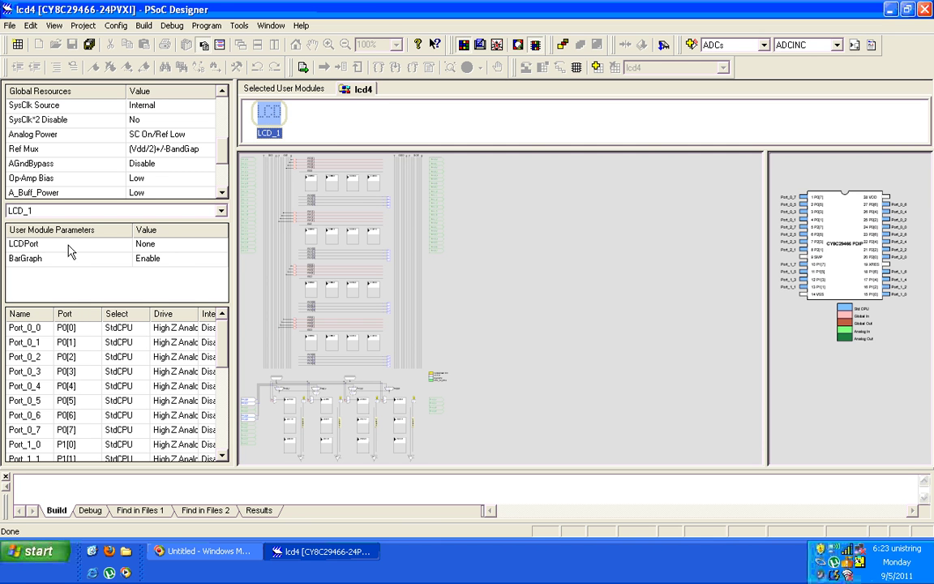
click(158, 244)
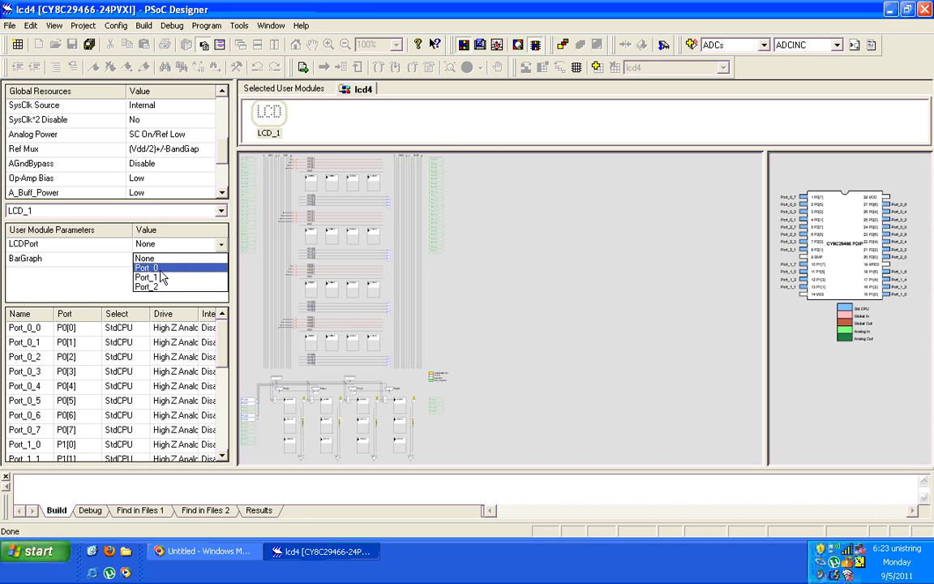
click(166, 288)
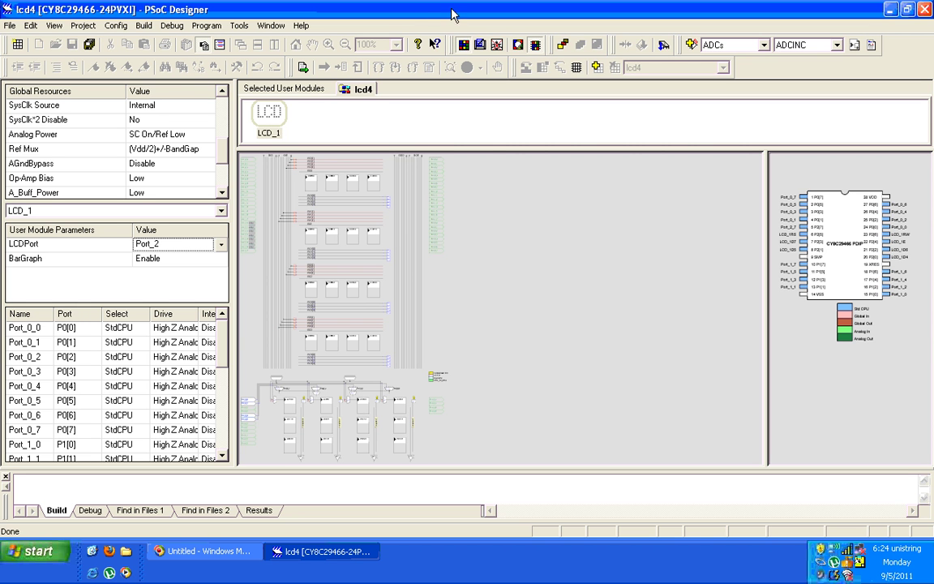
Return to the user module selection view and add the ADCINC14 module from the ADCs category to the project
click(517, 44)
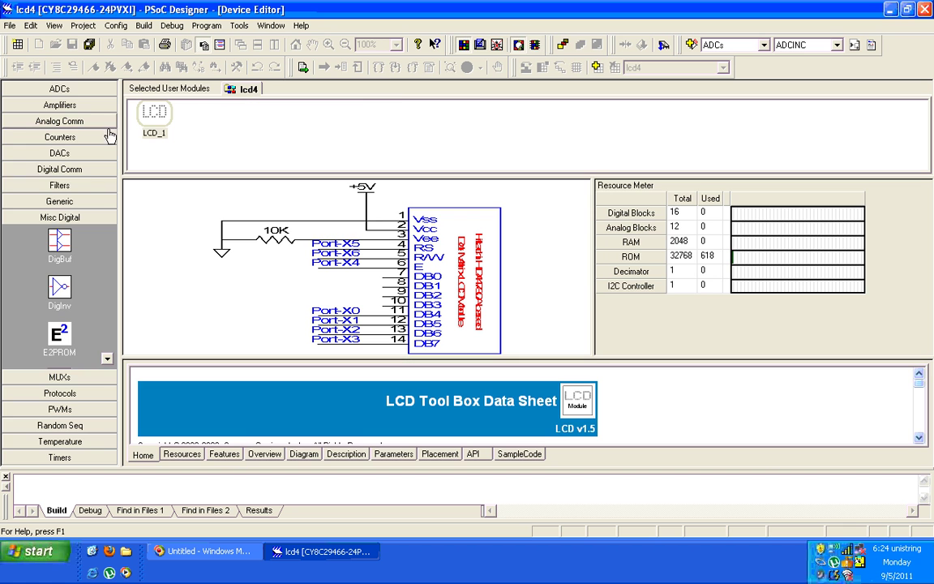
click(62, 89)
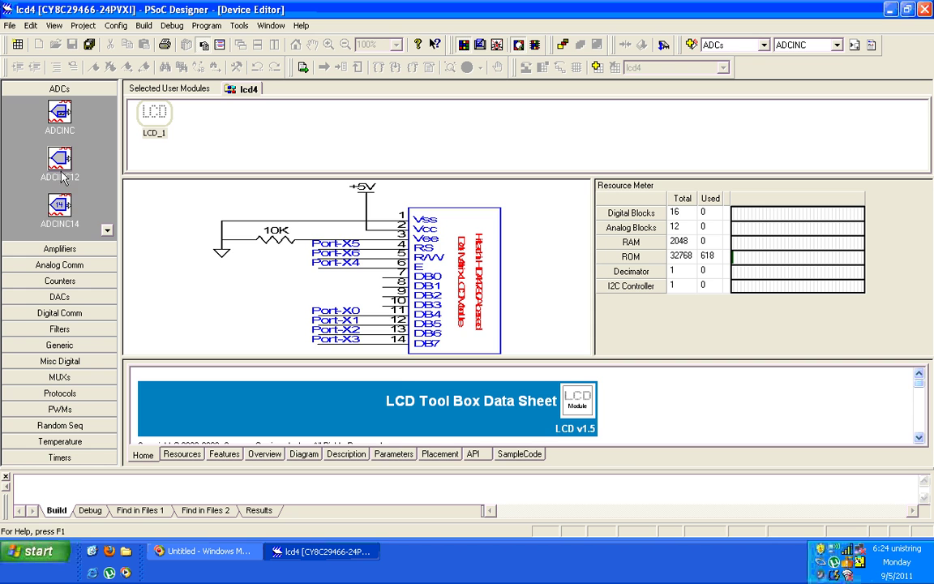
click(68, 205)
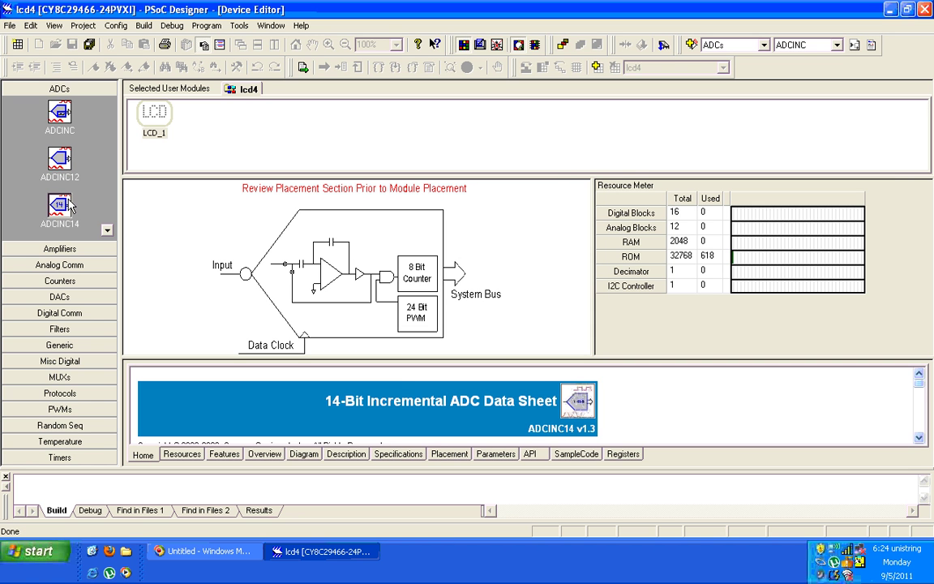
right_click(68, 205)
click(85, 243)
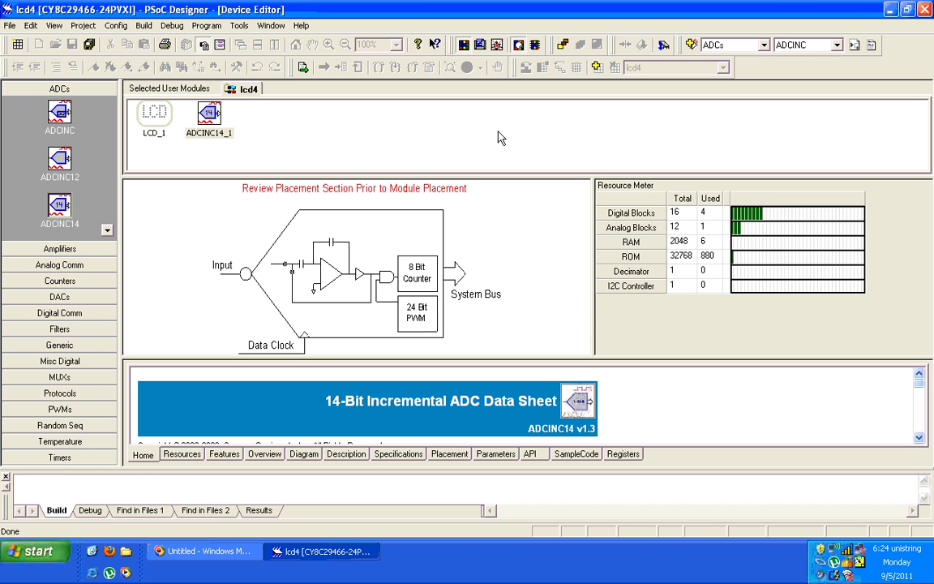
Switch to the interconnect view and place the ADCINC14_1 module onto the highlighted digital and analog blocks
click(533, 46)
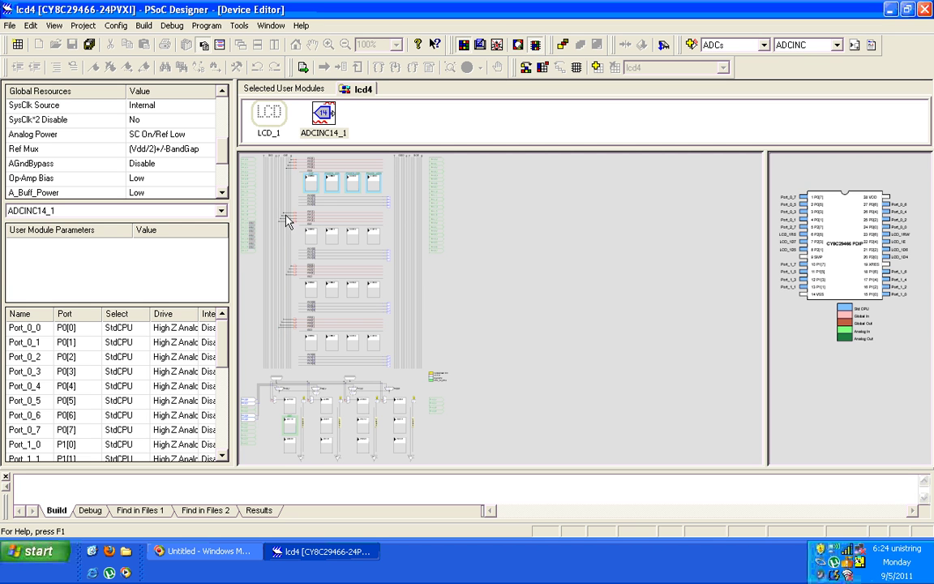
click(324, 115)
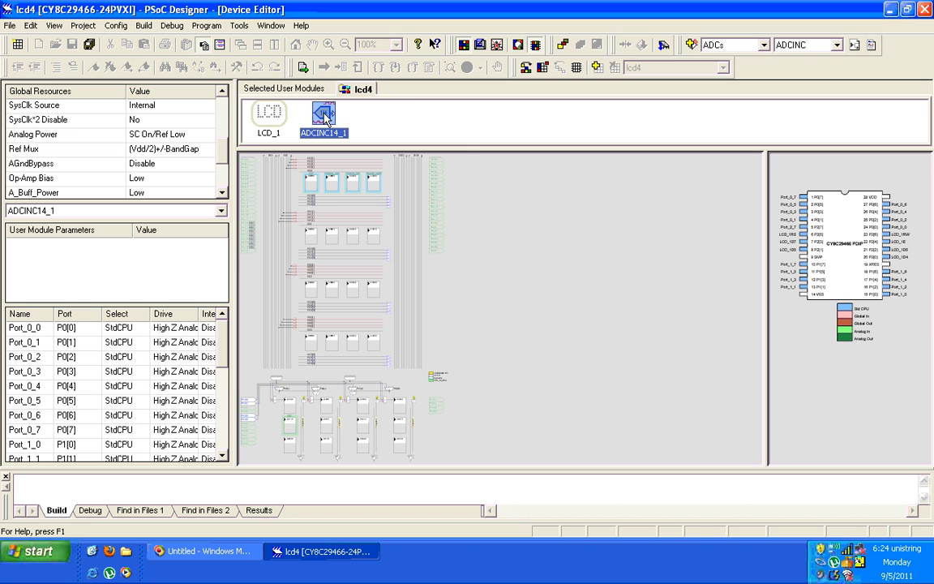
right_click(324, 115)
click(354, 144)
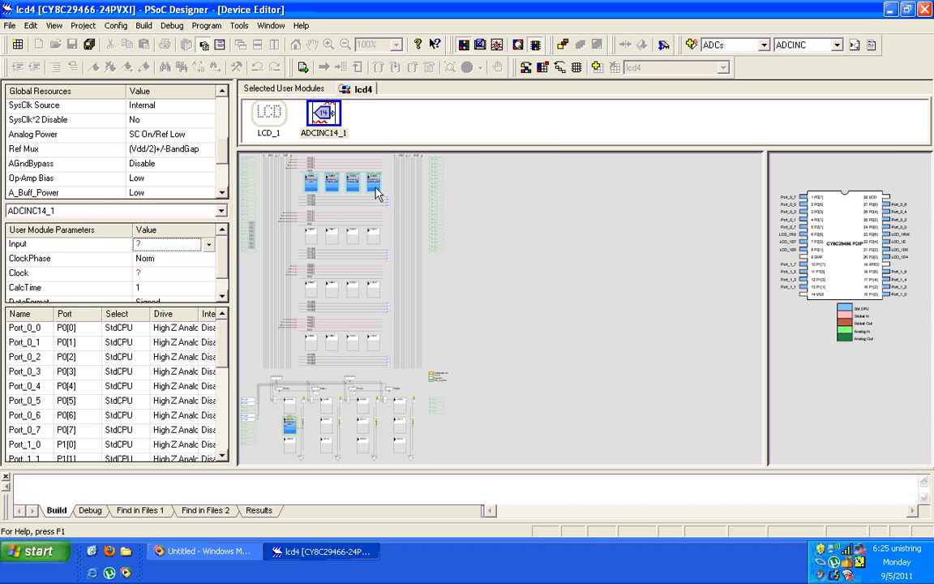
Set the ADCINC14_1 module's input to ACB00 and its clock to VC2
click(326, 113)
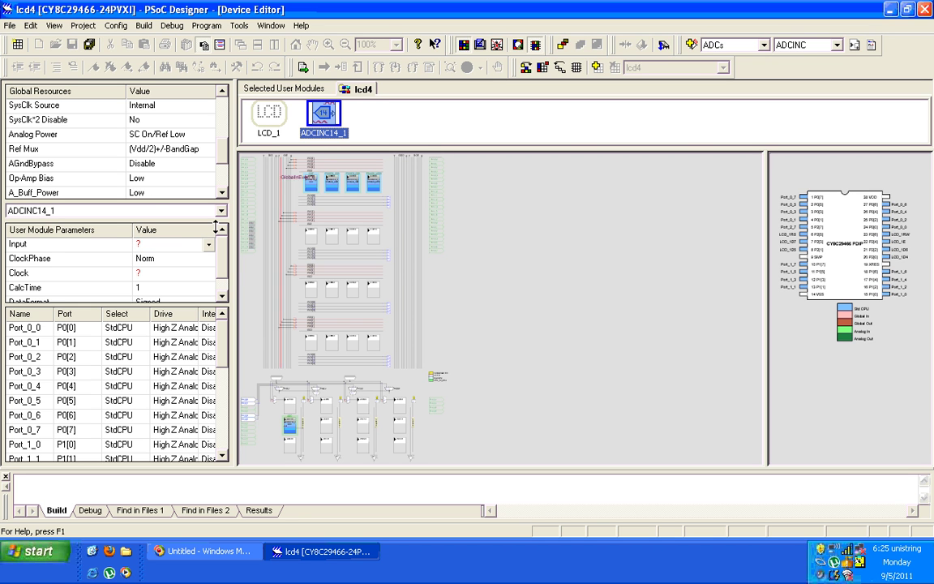
click(154, 244)
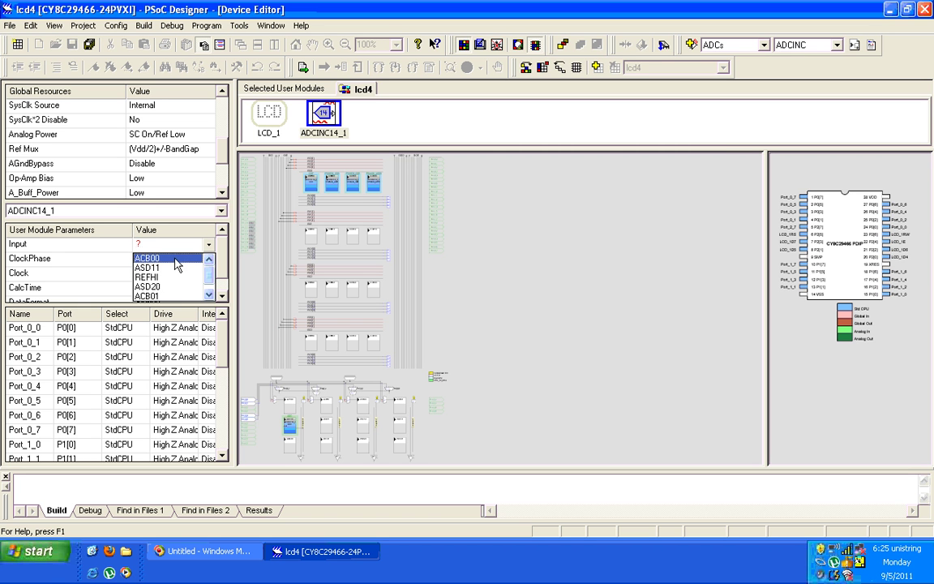
click(177, 266)
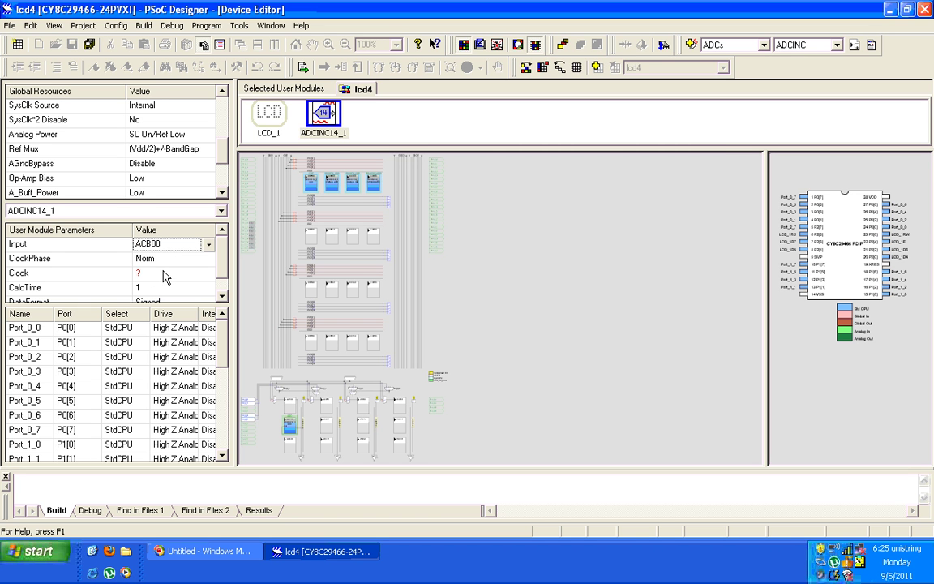
click(149, 274)
scroll(165, 262, down, 1)
scroll(165, 262, down, 2)
scroll(159, 257, up, 2)
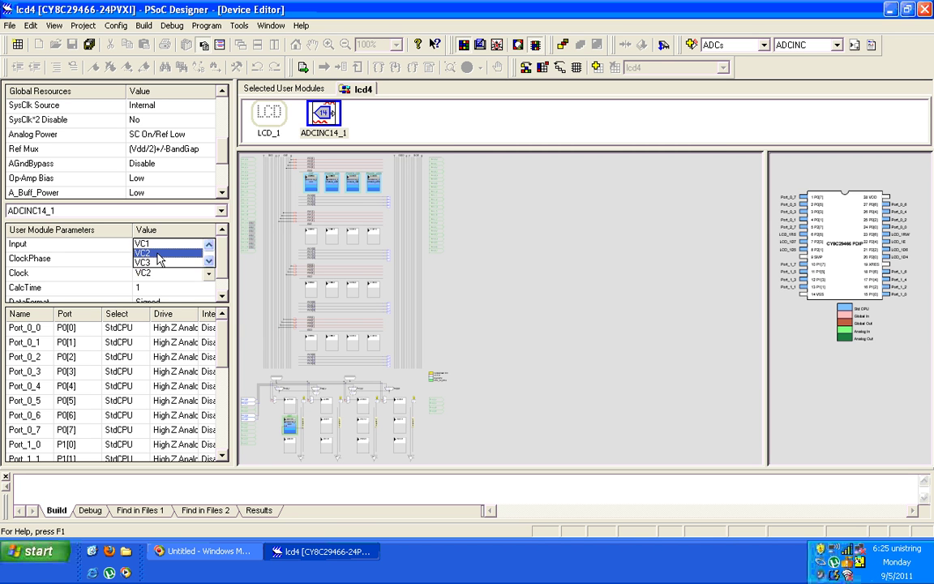
click(156, 253)
Set the ADCINC14_1 module's data format to Unsigned and delete the module from the project
click(156, 256)
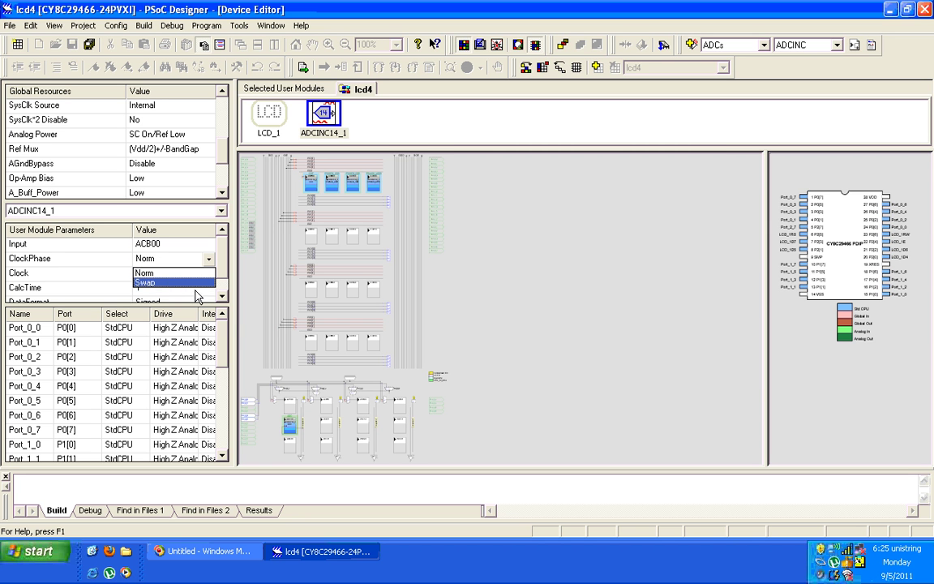
click(195, 291)
scroll(190, 292, down, 1)
click(168, 290)
click(167, 289)
click(158, 265)
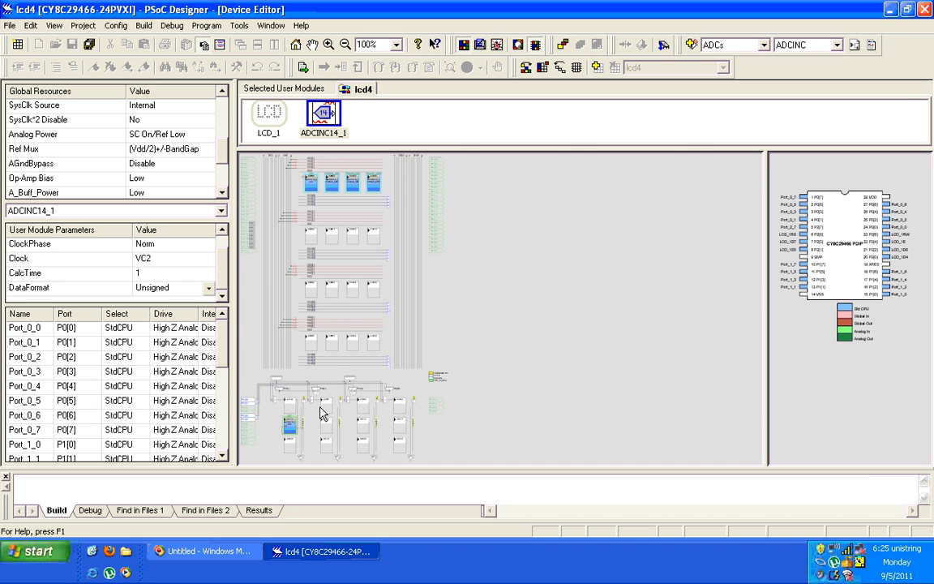
right_click(329, 114)
click(345, 119)
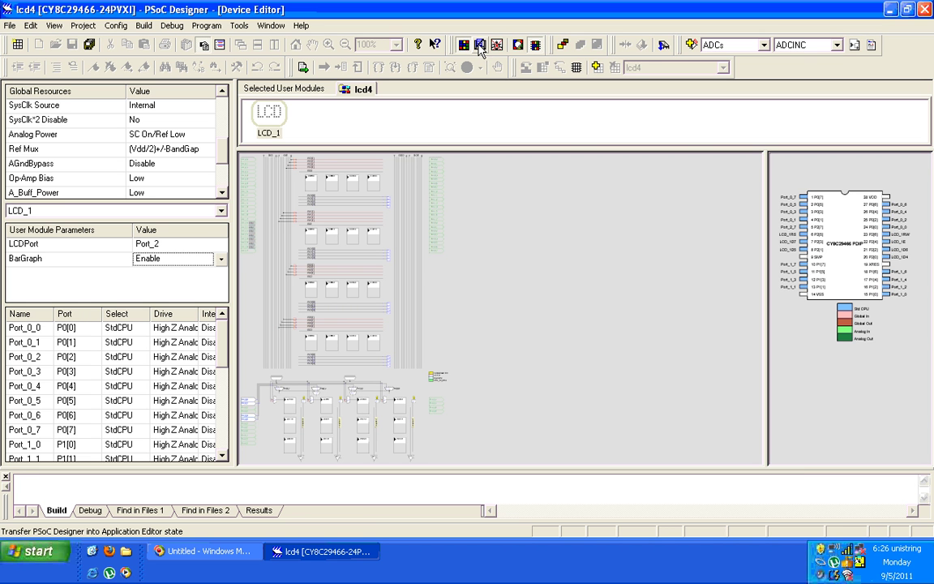
Switch to the application editor and open the source file main.c in a maximized window
click(480, 47)
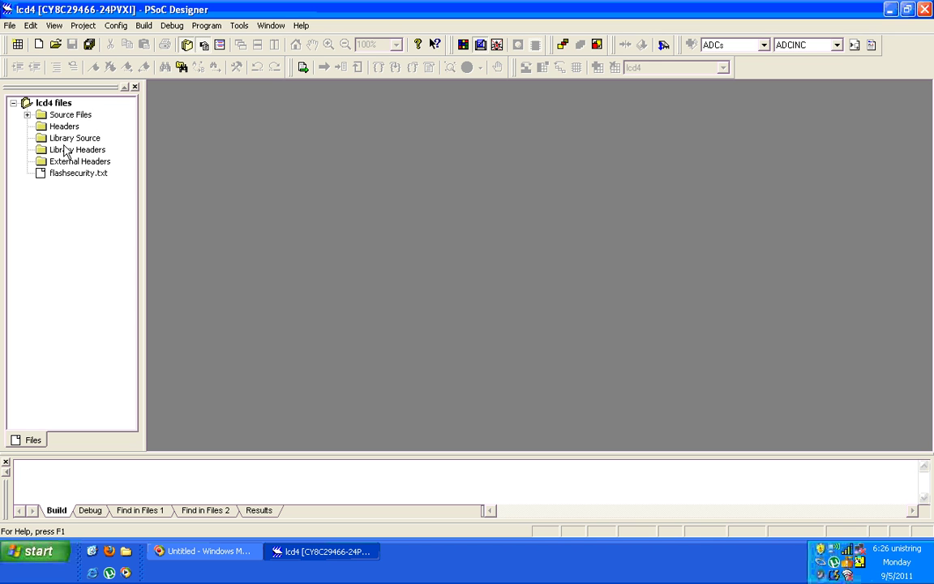
click(27, 115)
click(75, 128)
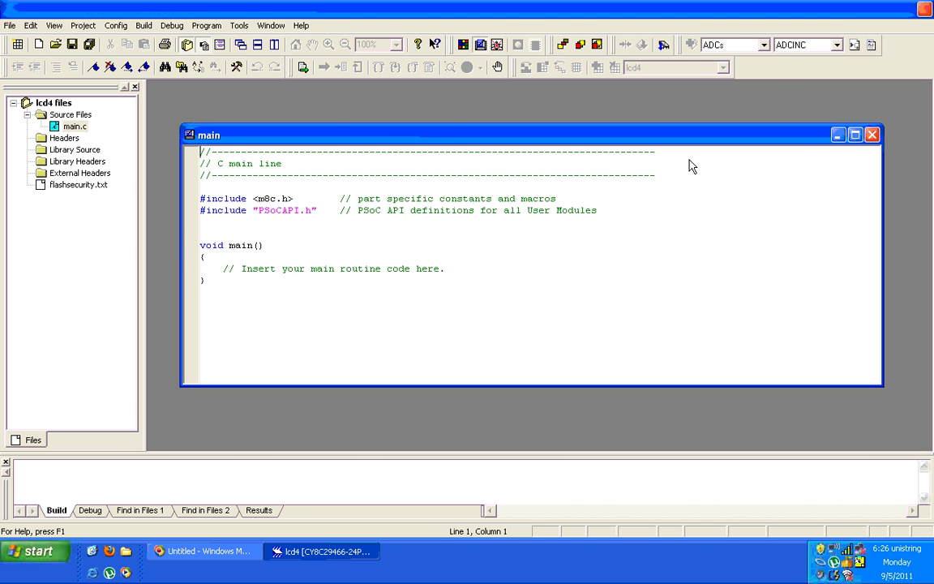
double_click(722, 135)
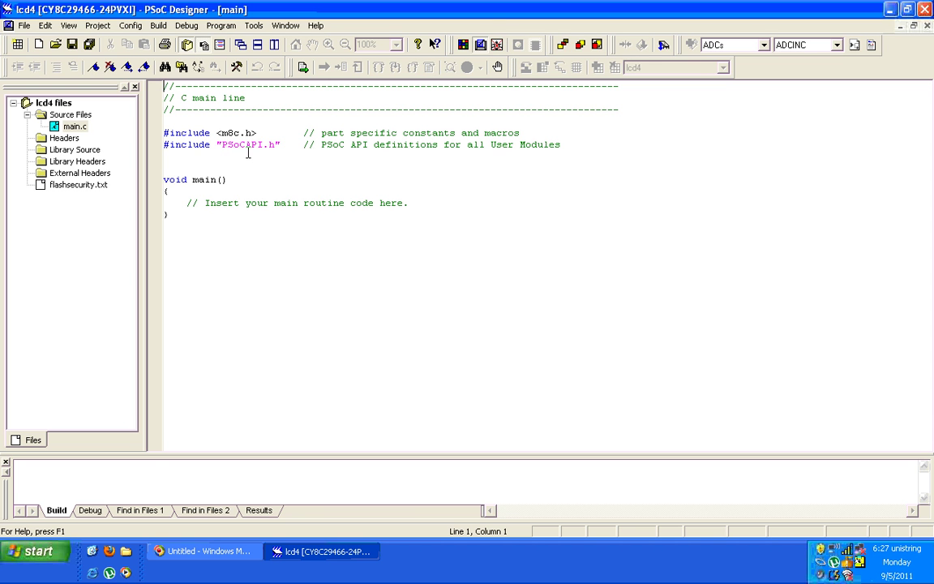
Delete the placeholder comment "// Insert your main routine code here." from the body of the main function
drag(191, 202, 436, 204)
click(445, 201)
key(BackSpace)
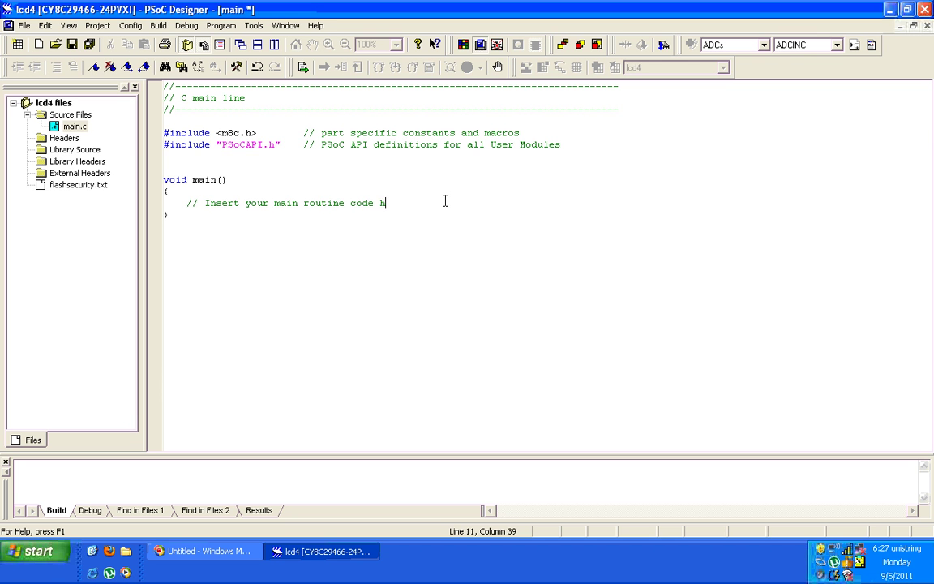
key(BackSpace)
key(BackSpace)
key(BackSpace)
key(BackSpace)
key(BackSpace)
key(BackSpace)
key(BackSpace)
key(BackSpace)
key(BackSpace)
key(BackSpace)
key(BackSpace)
key(BackSpace)
key(BackSpace)
key(BackSpace)
key(BackSpace)
key(BackSpace)
key(BackSpace)
key(BackSpace)
key(BackSpace)
key(BackSpace)
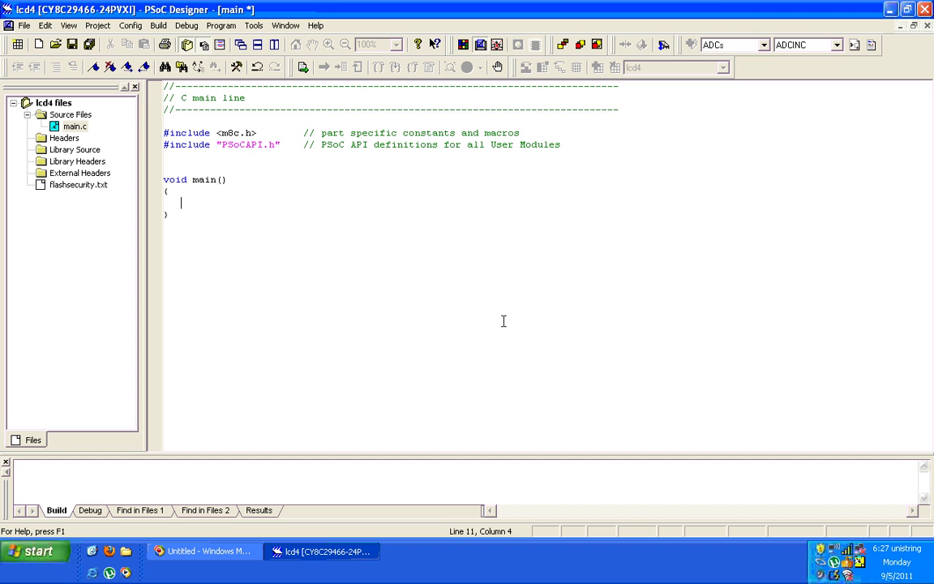
Choose the LCD module in the Misc Digital category and open its user module datasheet
click(764, 47)
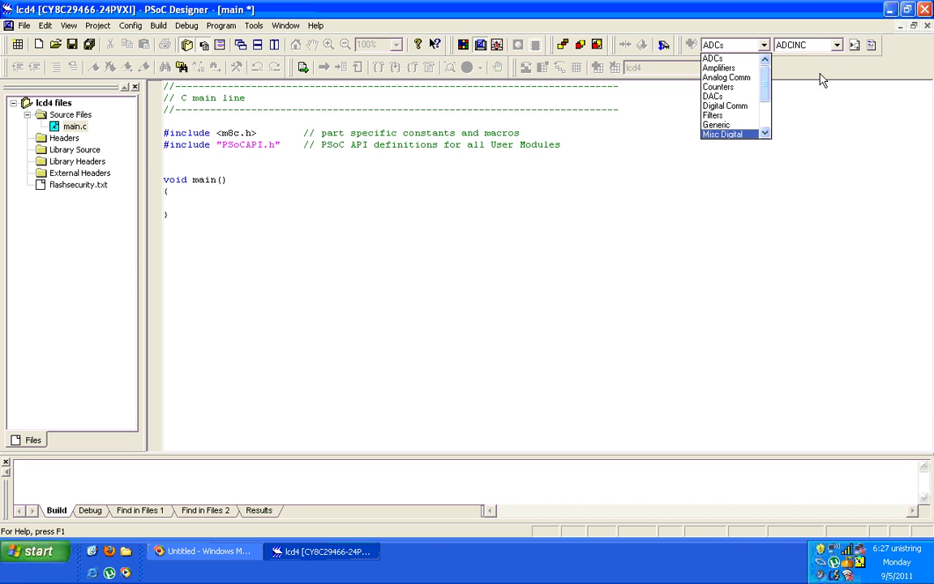
click(773, 117)
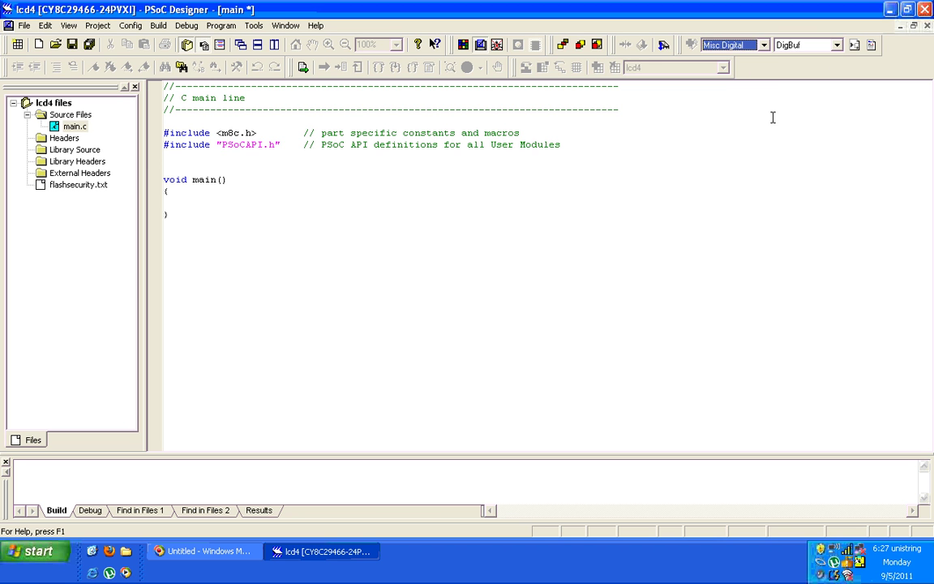
click(837, 45)
click(800, 90)
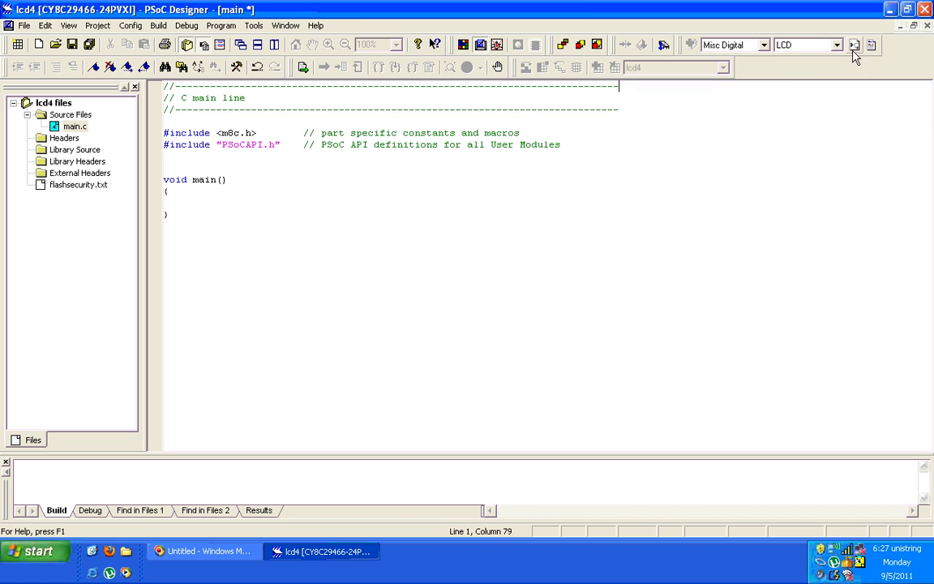
click(872, 46)
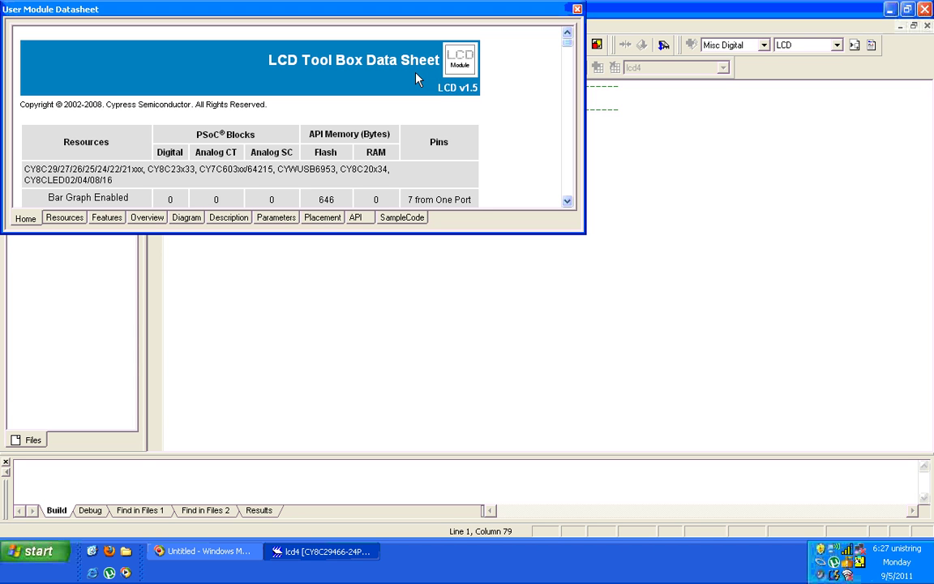
Enlarge the LCD datasheet window and examine the block diagram, functional description and placement sections
click(190, 219)
click(280, 292)
drag(280, 233, 281, 303)
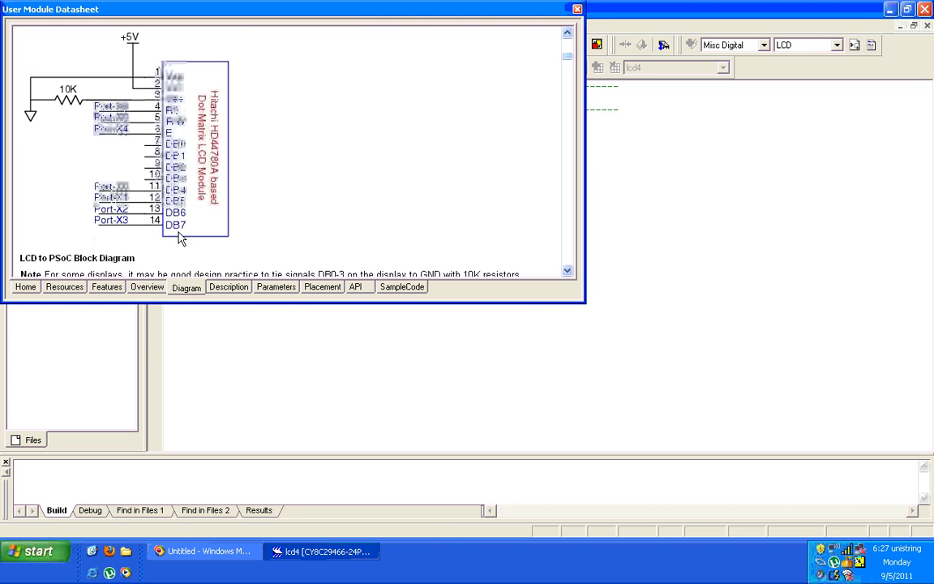
click(230, 288)
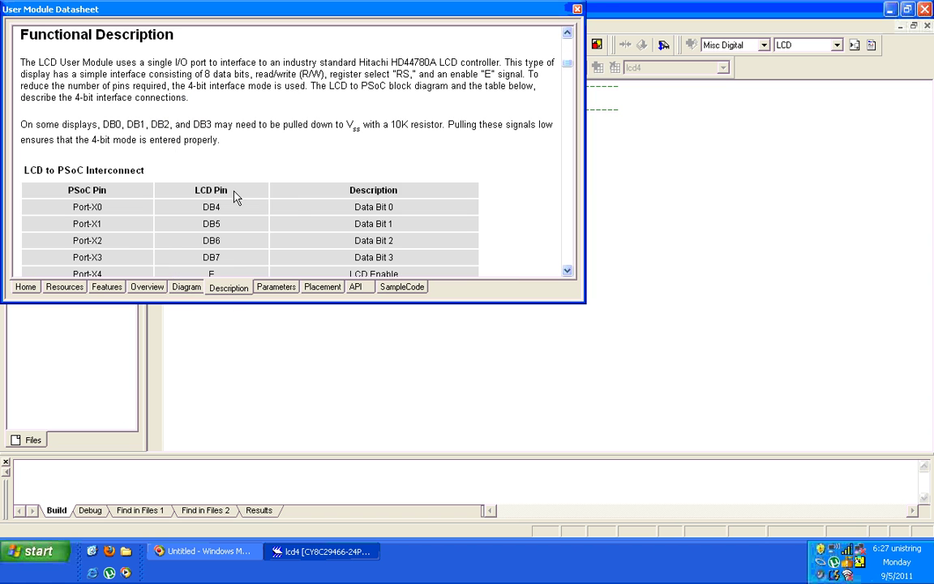
click(189, 288)
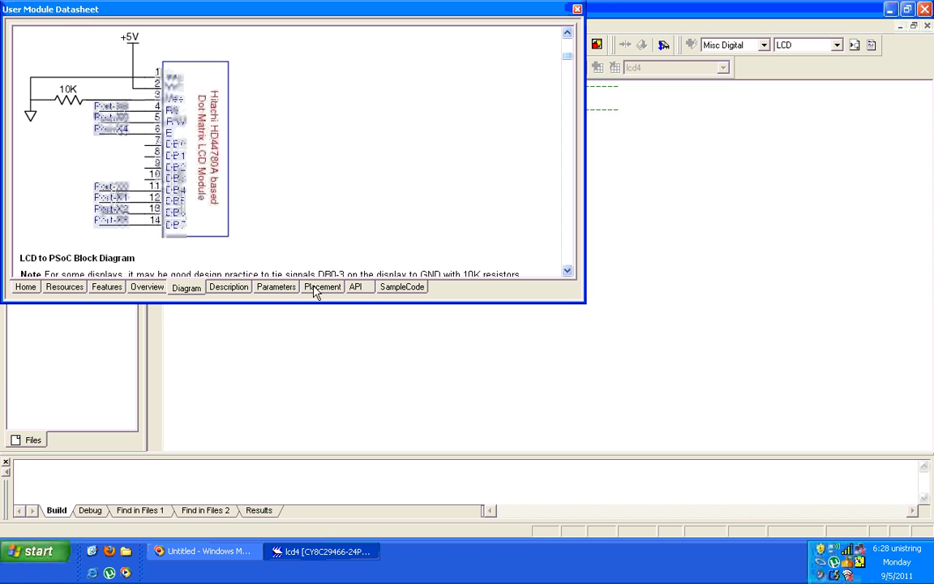
click(235, 291)
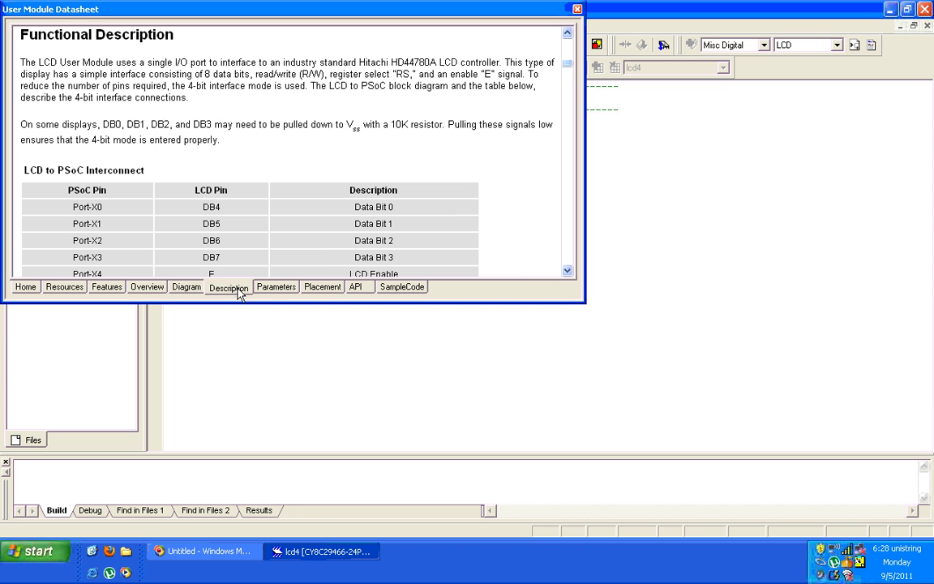
click(321, 288)
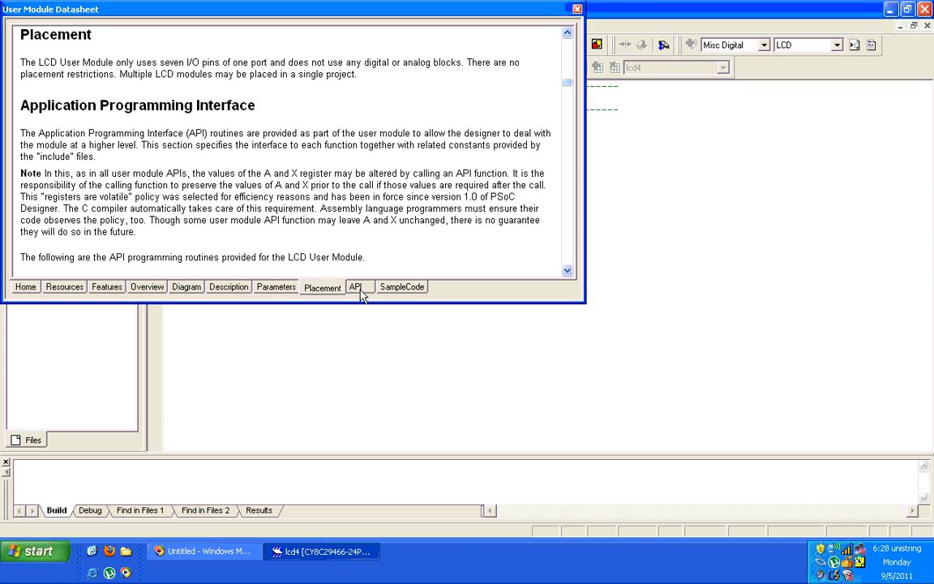
Look up the LCD_Start function in the datasheet's API section and highlight its name
click(361, 294)
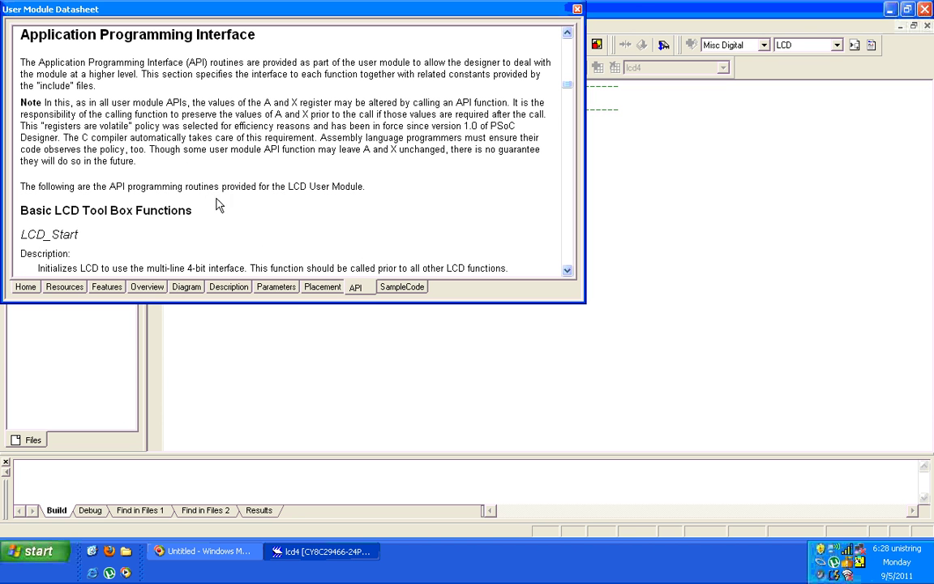
scroll(217, 212, down, 3)
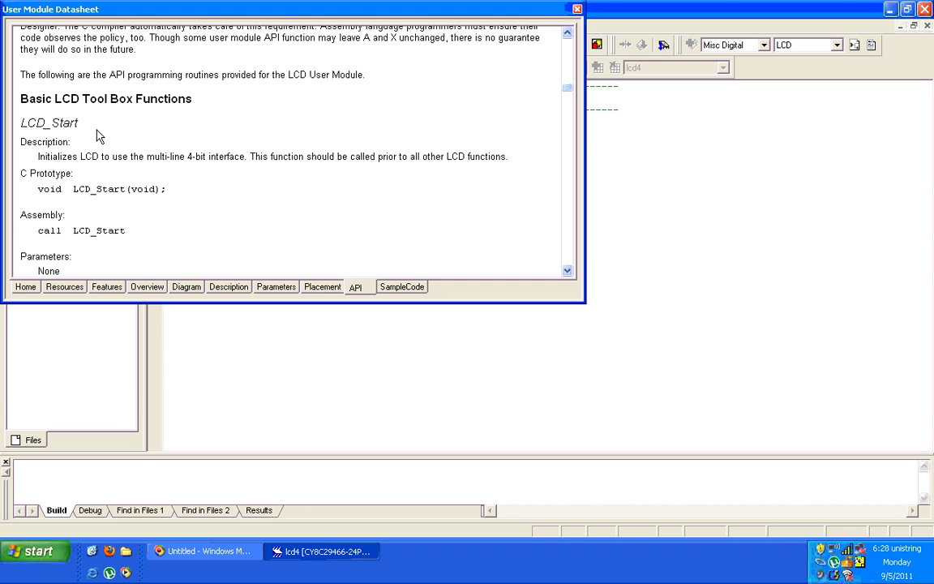
scroll(103, 133, down, 1)
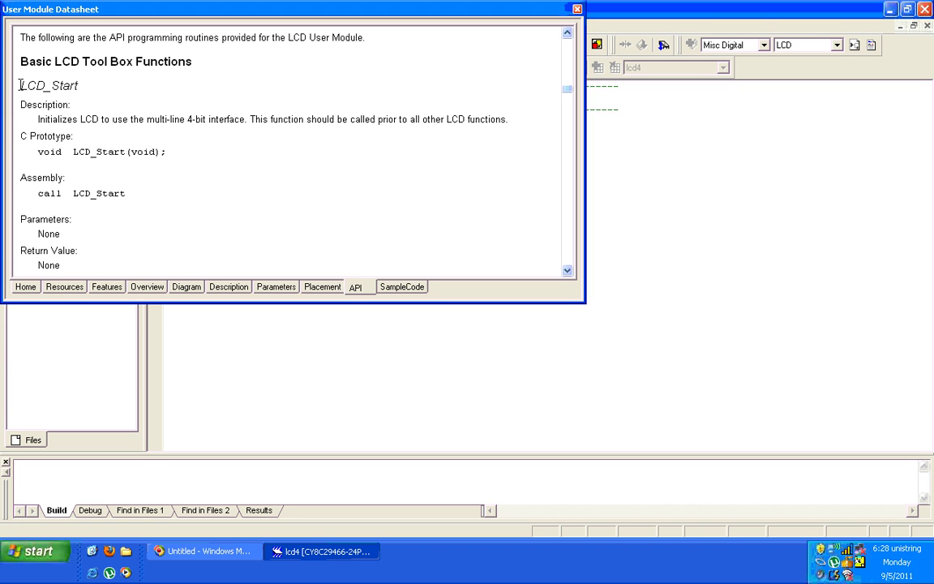
drag(21, 85, 79, 85)
click(79, 86)
drag(89, 88, 22, 85)
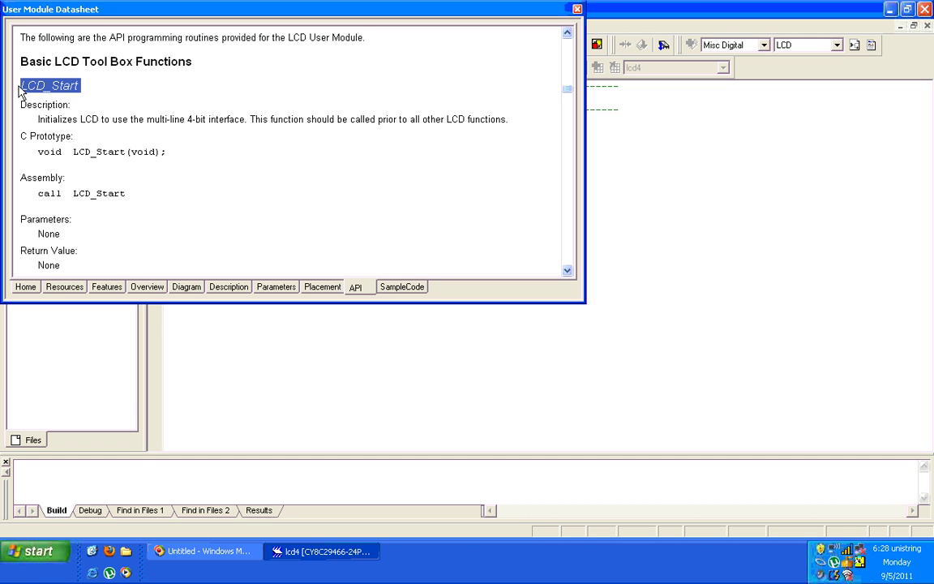
Copy the LCD_Start function name from the datasheet and add the call LCD_Start(); to the body of the main function
right_click(78, 85)
click(95, 109)
drag(533, 12, 647, 323)
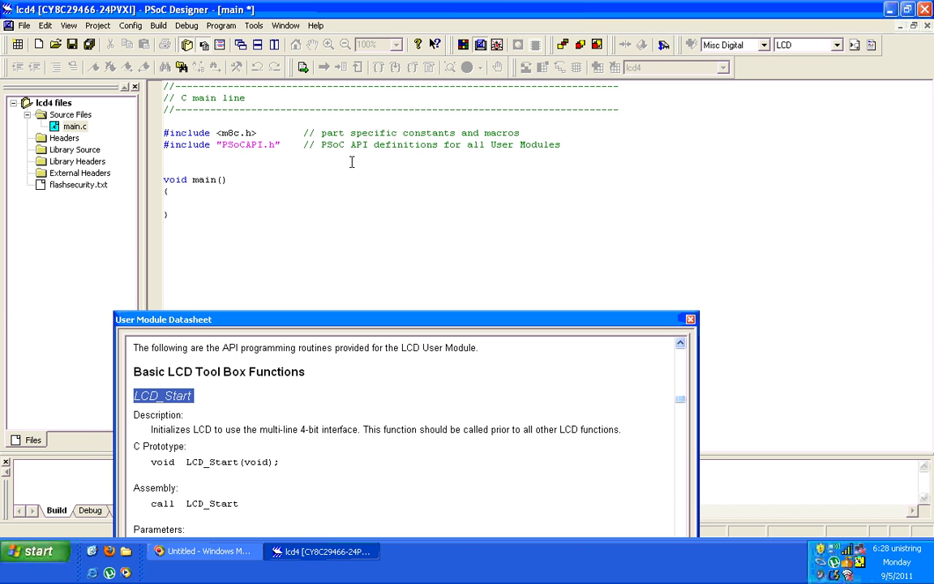
click(179, 202)
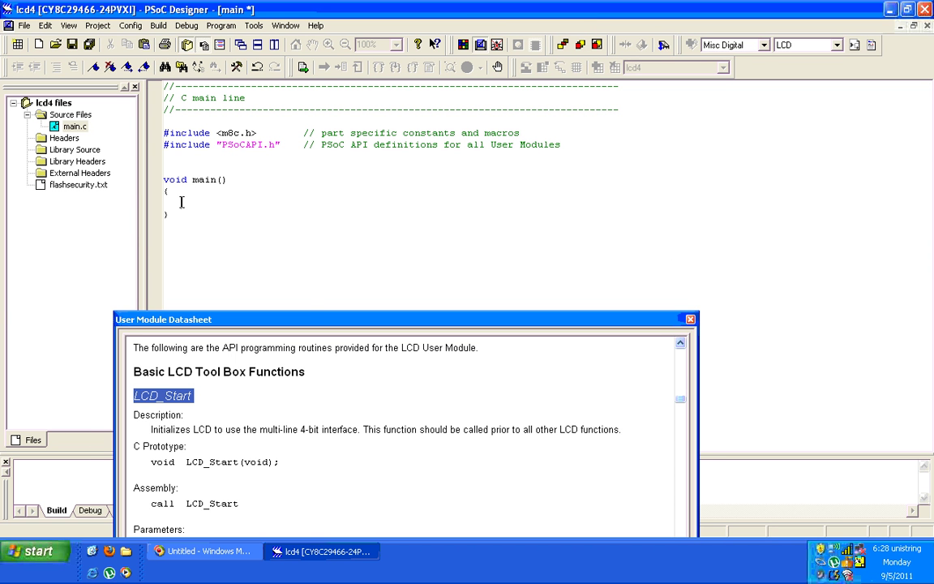
right_click(179, 203)
click(207, 229)
Look up the LCD_Position function in the datasheet's API section and copy its name
drag(318, 322, 312, 216)
click(303, 373)
scroll(300, 374, down, 4)
scroll(300, 375, down, 8)
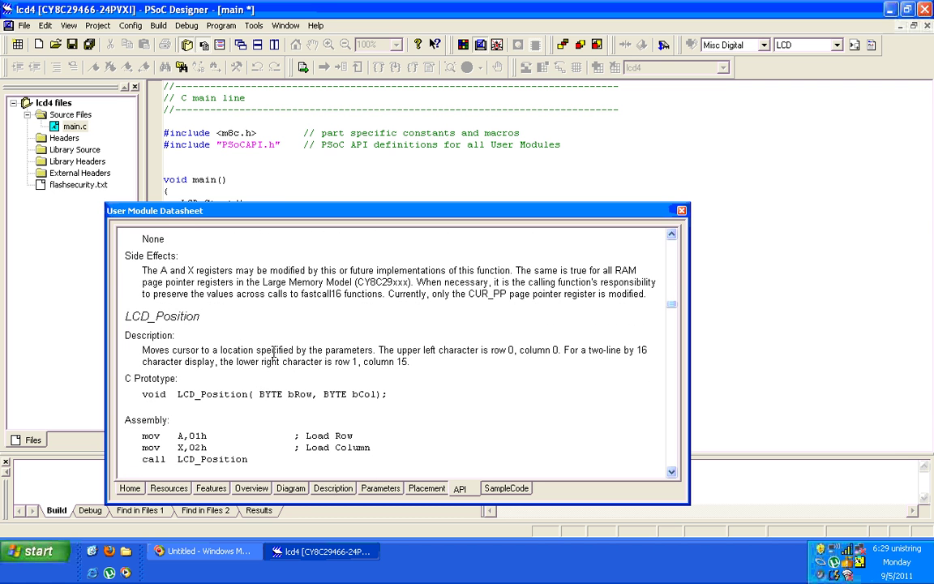
drag(126, 316, 203, 317)
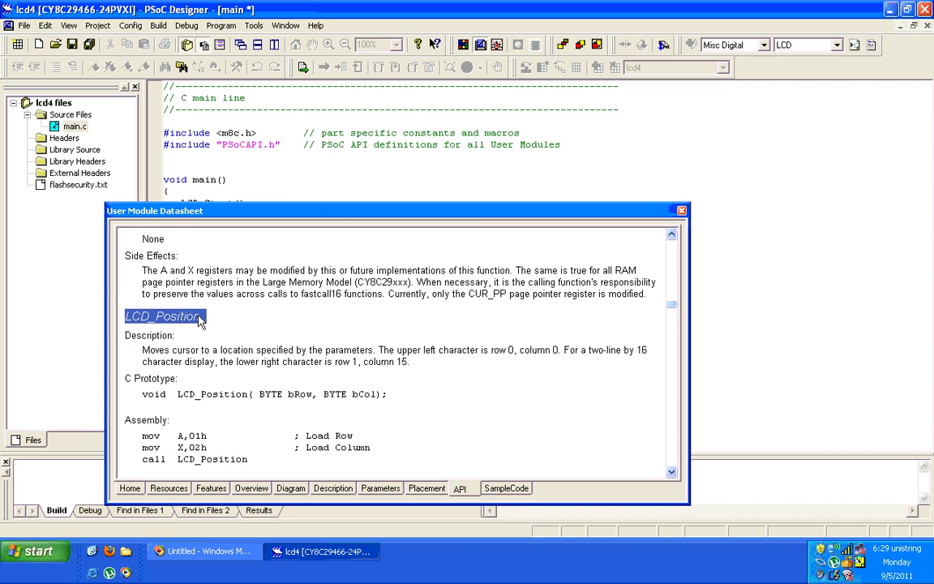
right_click(198, 316)
click(219, 342)
Add the call LCD_Position(0,3); below the LCD_Start call in the main function
drag(324, 215, 349, 368)
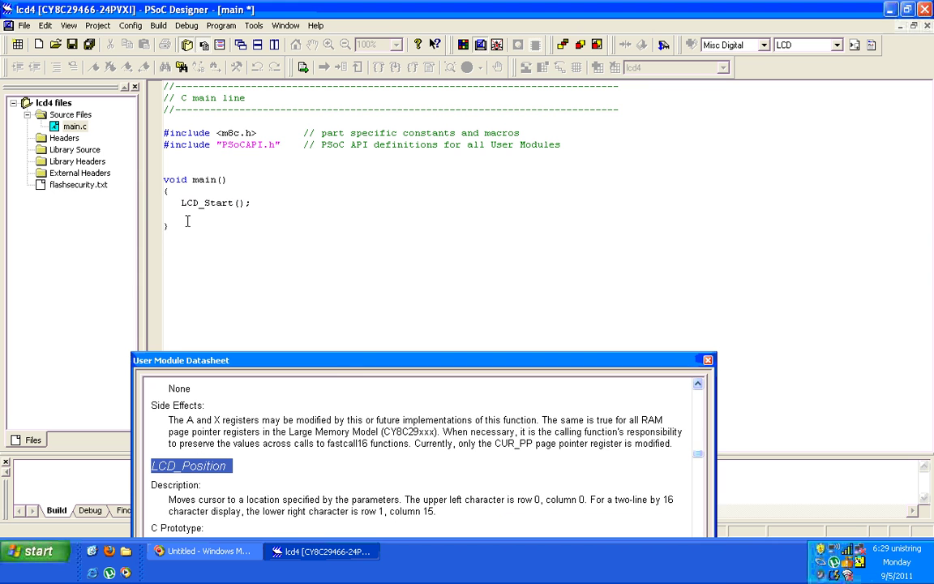
click(188, 218)
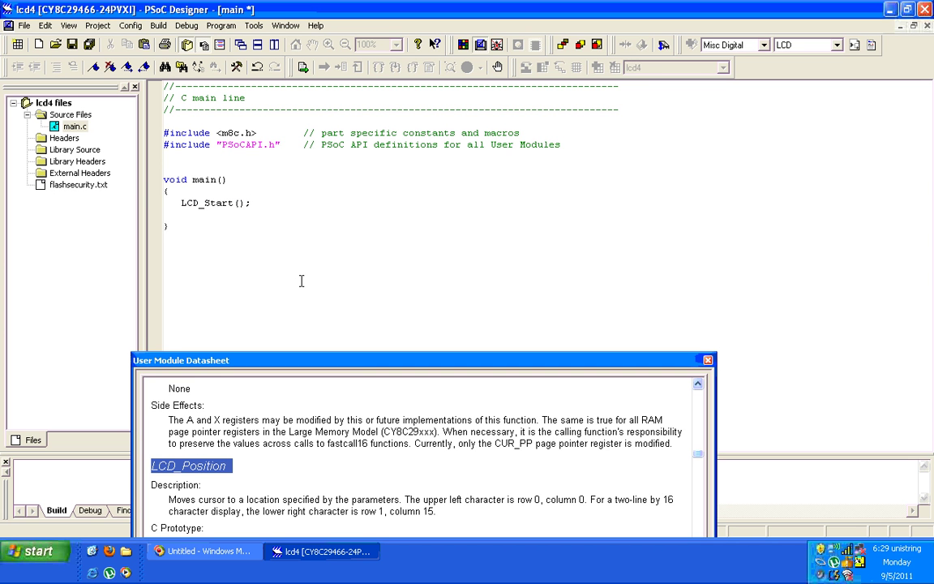
key(ctrl+v)
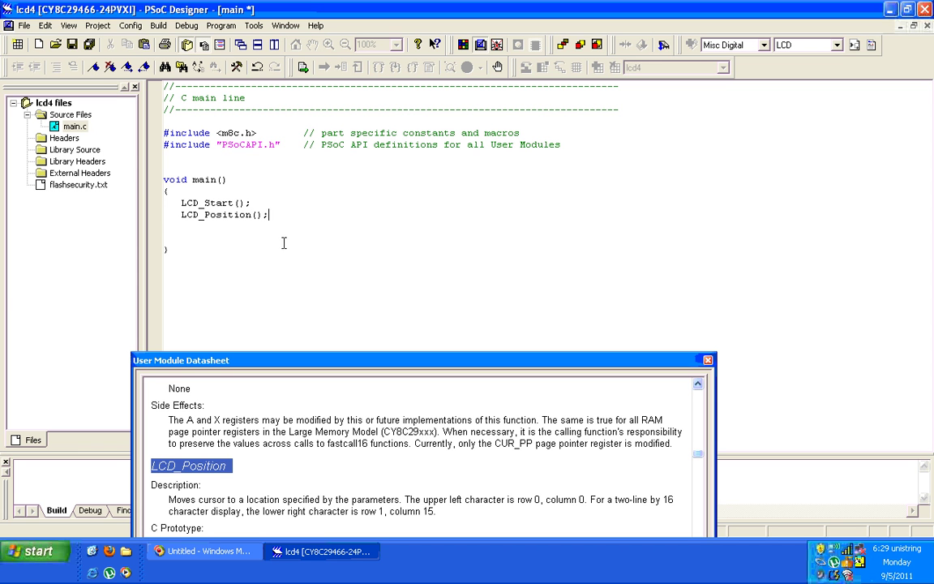
click(256, 215)
text(0,3)
click(293, 216)
Find the LCD_PrCString function further down in the datasheet and copy its name
drag(362, 360, 367, 276)
scroll(341, 380, down, 10)
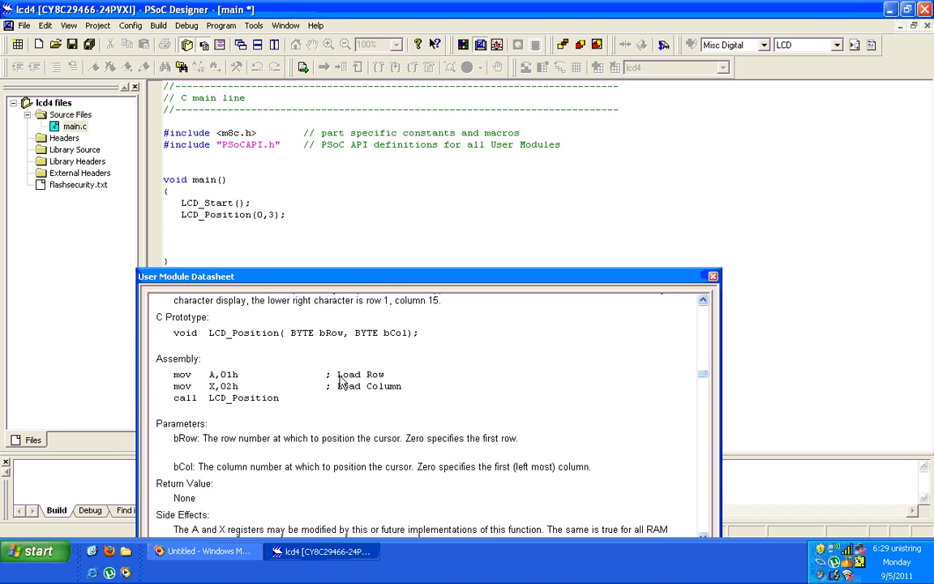
scroll(340, 379, down, 10)
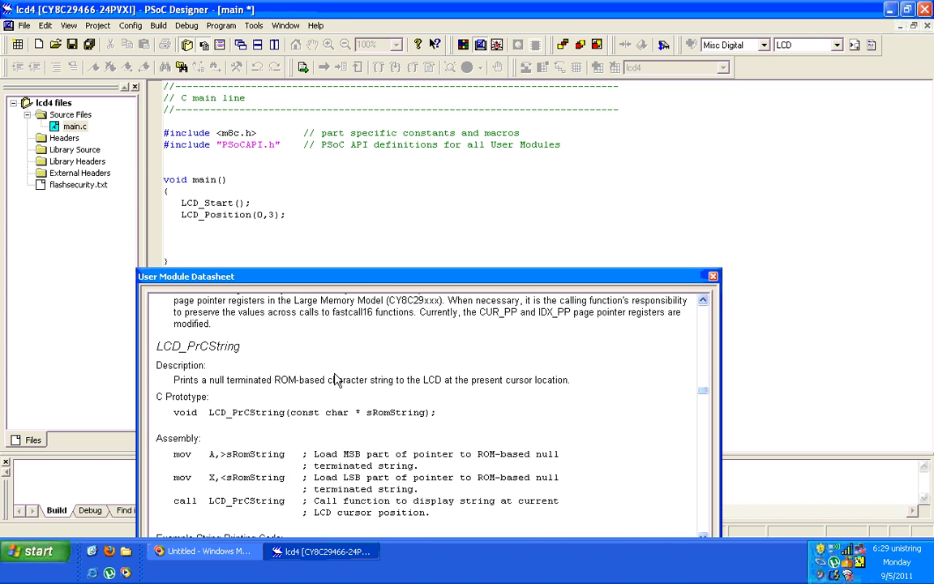
double_click(166, 347)
right_click(221, 347)
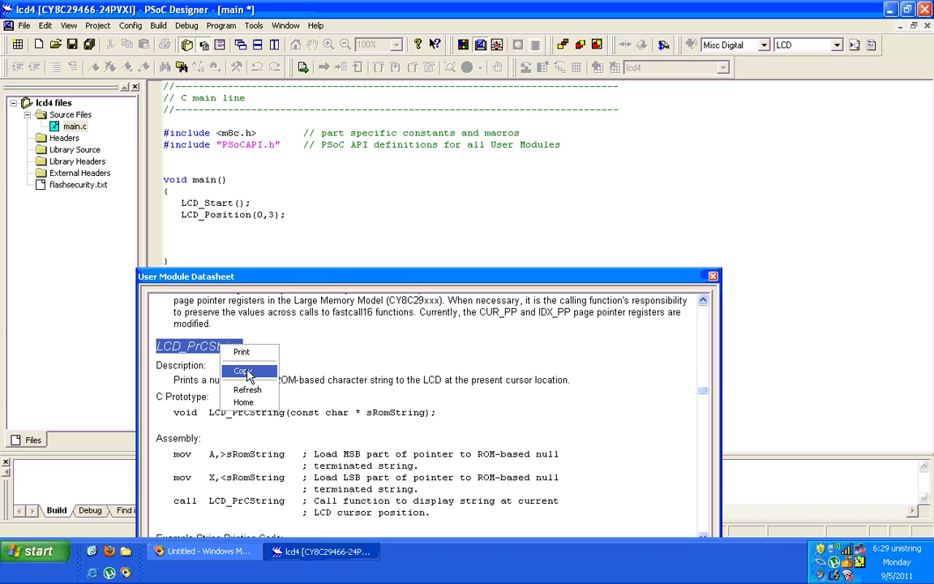
click(248, 372)
Add the call LCD_PrCString ('welcome'); below the LCD_Position call in the main function
drag(315, 280, 359, 414)
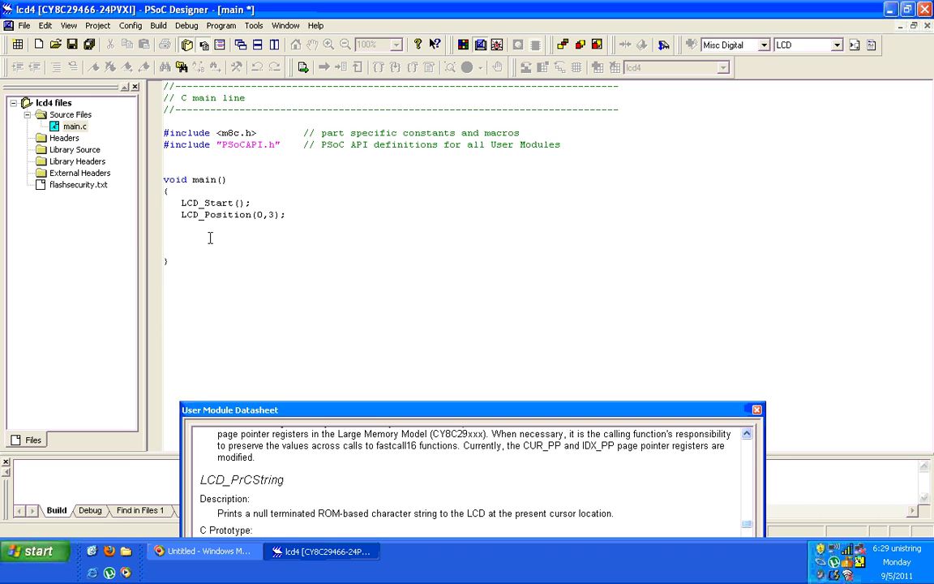
click(188, 230)
right_click(200, 236)
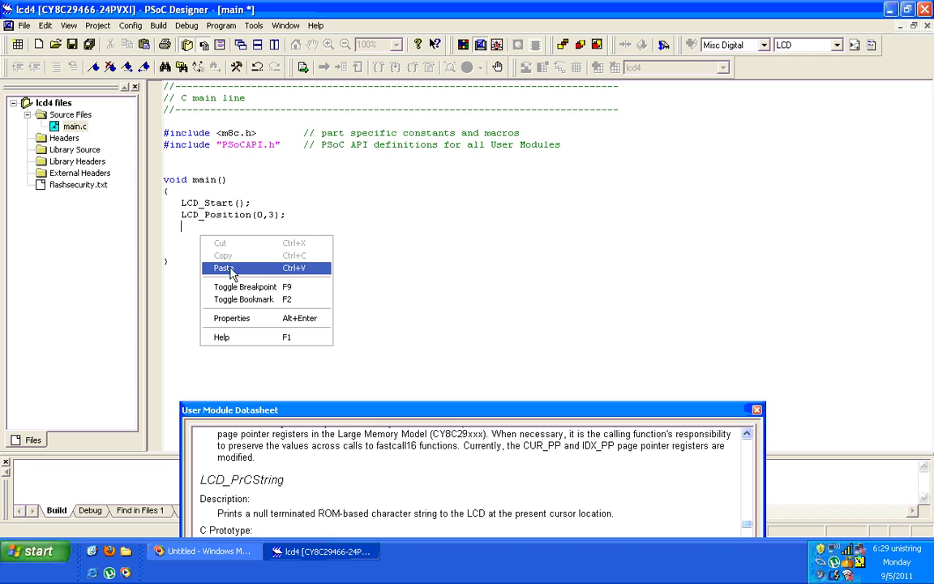
click(225, 269)
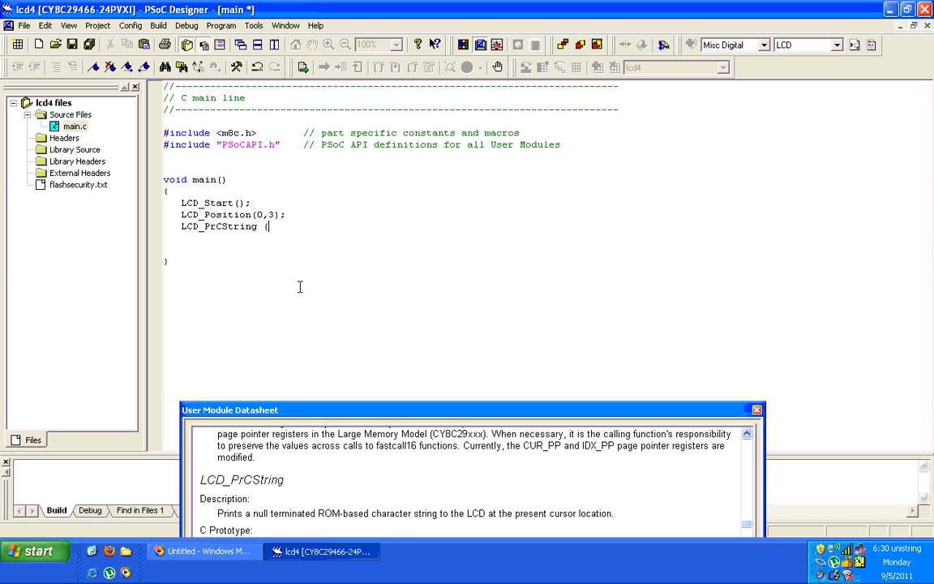
key(Left)
text('welcome)
key(Return)
Change the prefix of the three LCD function calls in main to LCD_1_
text(1)
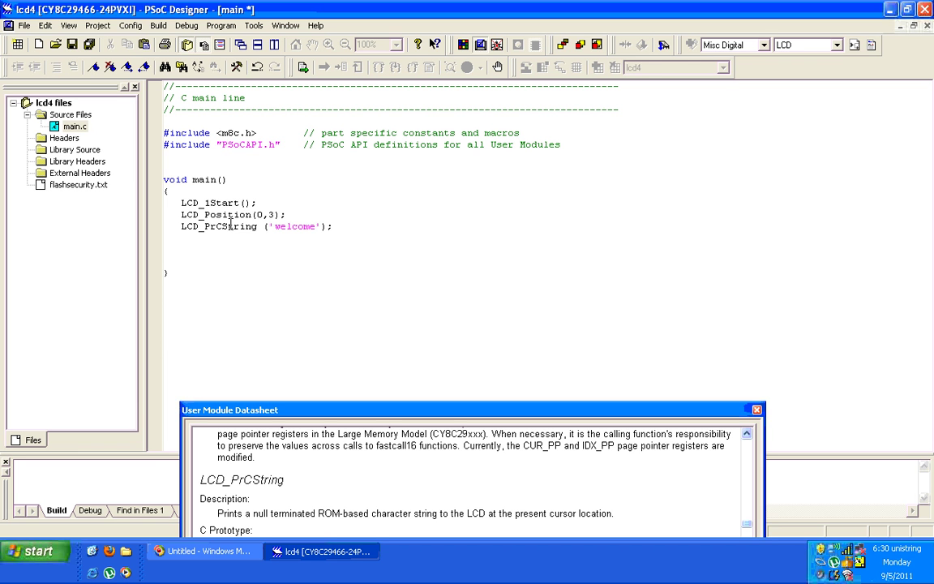
text(_)
click(206, 217)
text(1_)
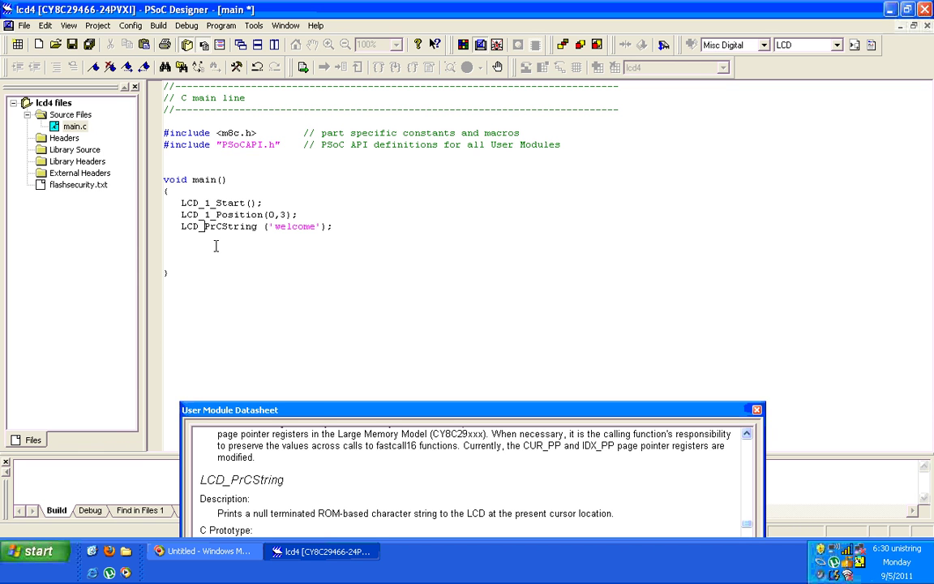
text(1_)
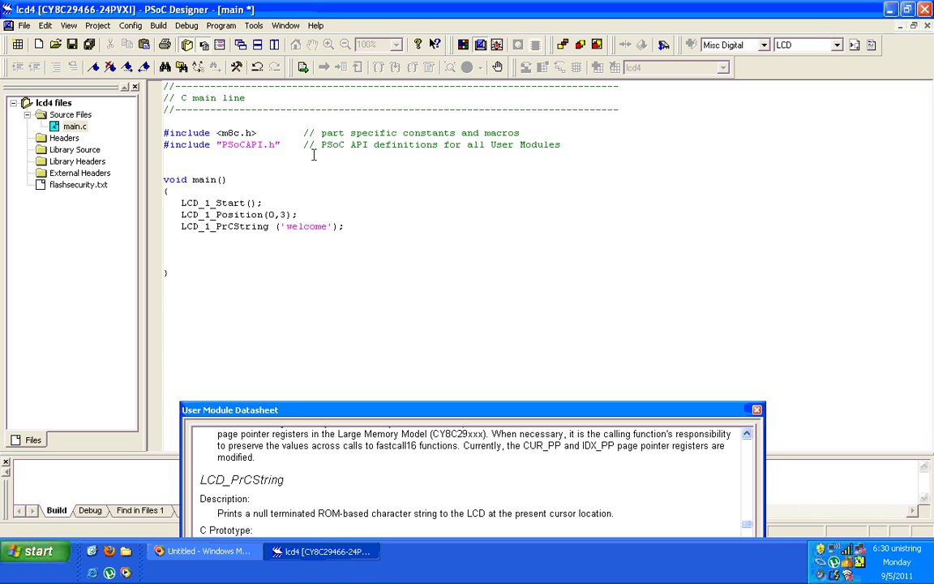
Close the LCD user module datasheet and build the lcd4 project
drag(544, 410, 452, 270)
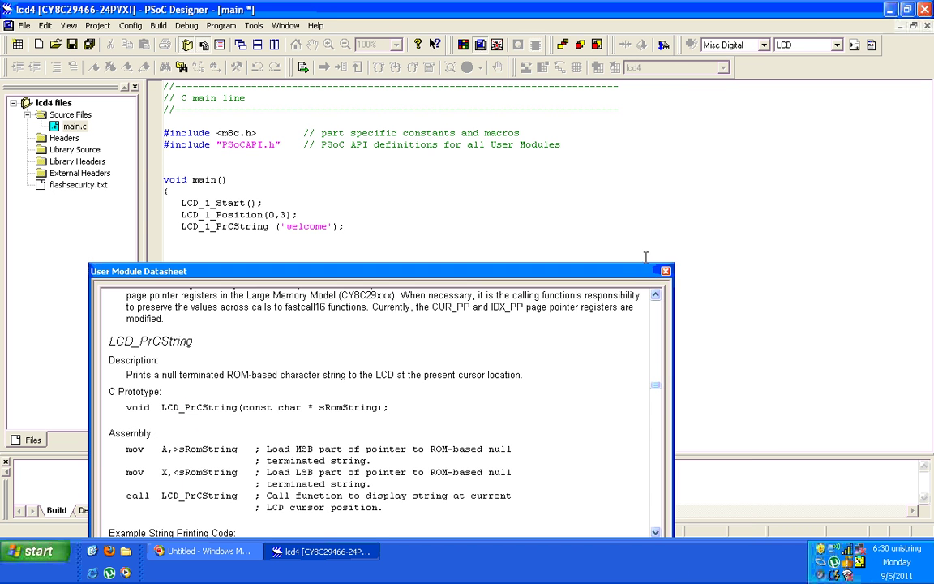
click(665, 271)
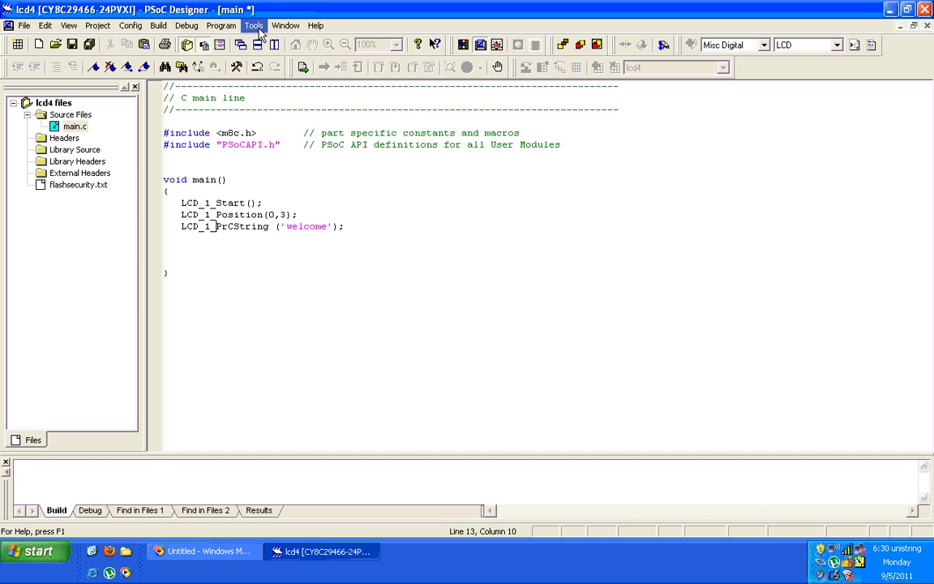
click(163, 26)
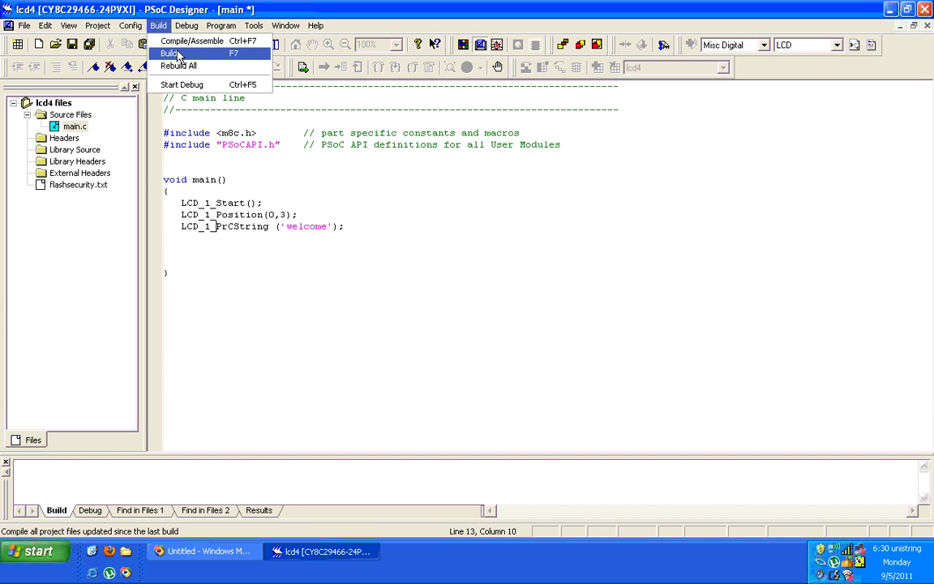
click(171, 54)
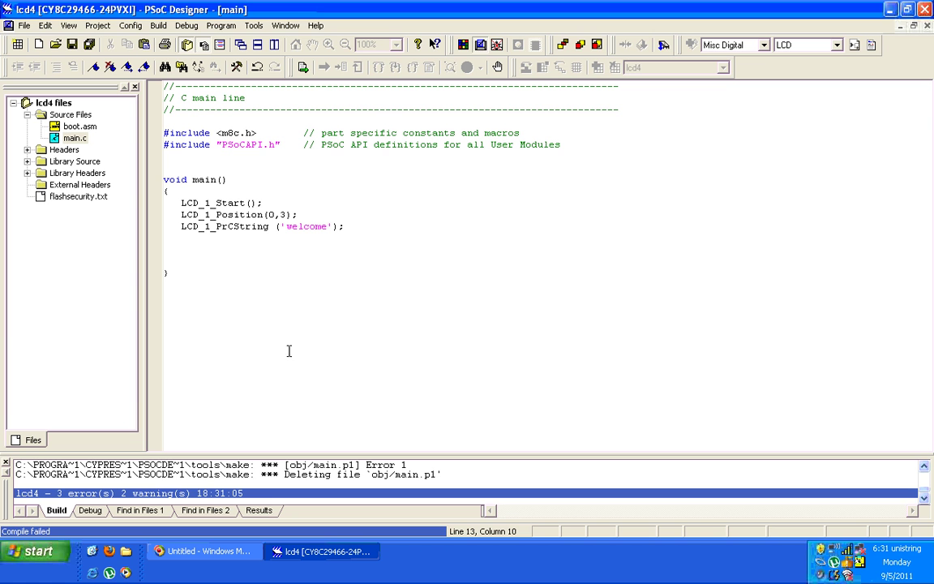
Confirm HI-TECH as the default compiler in the program options and build the project again
click(254, 25)
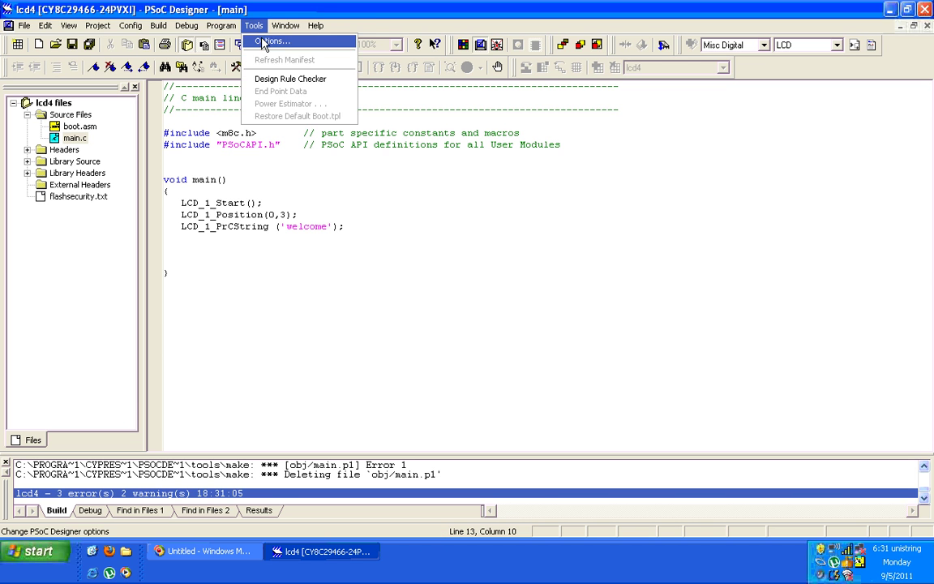
click(263, 43)
click(406, 140)
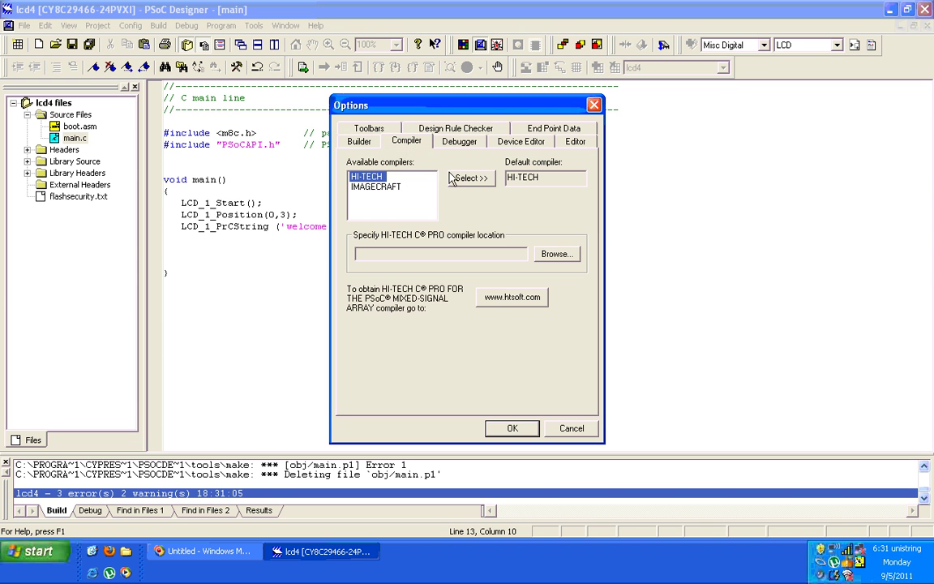
click(511, 428)
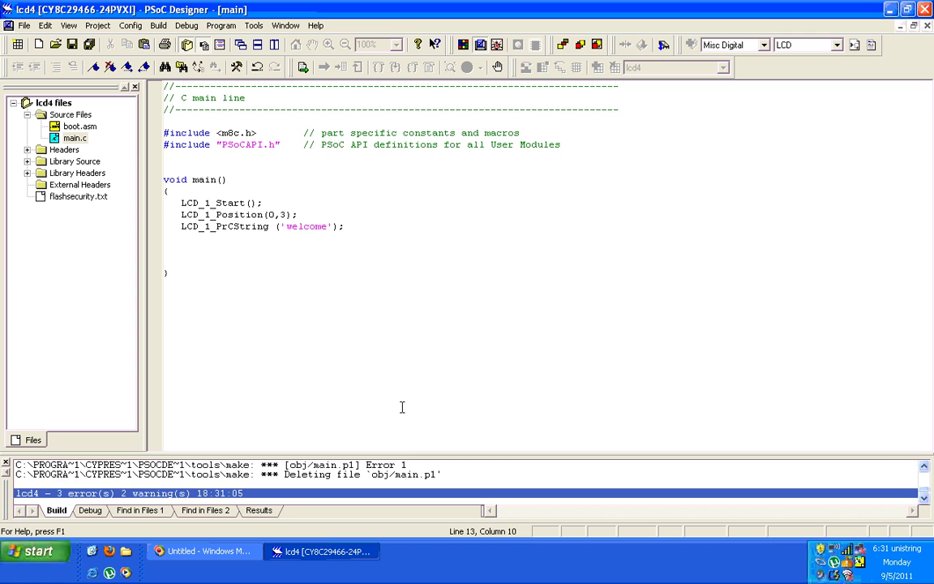
key(F7)
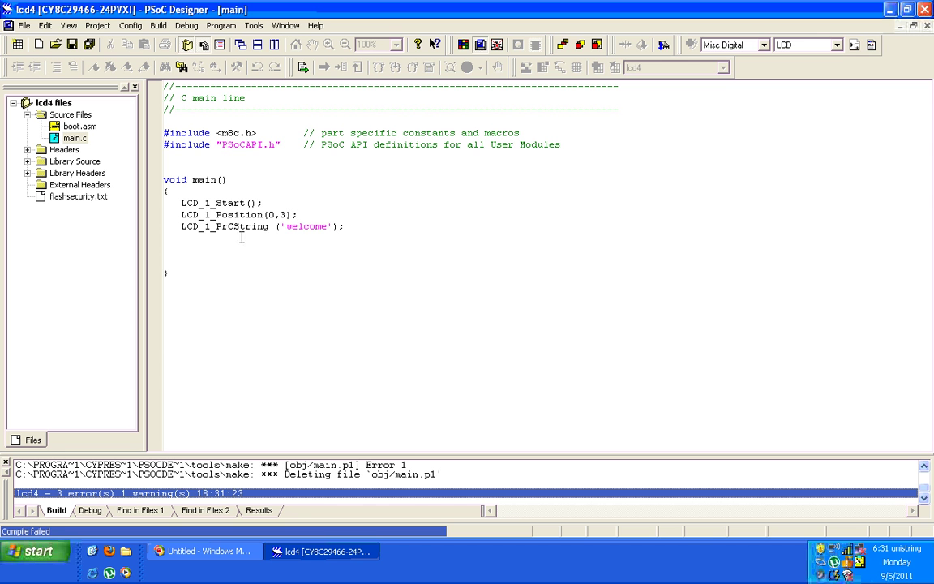
Retype the closing quote after welcome in the LCD_1_PrCString call and minimize the program window
click(341, 228)
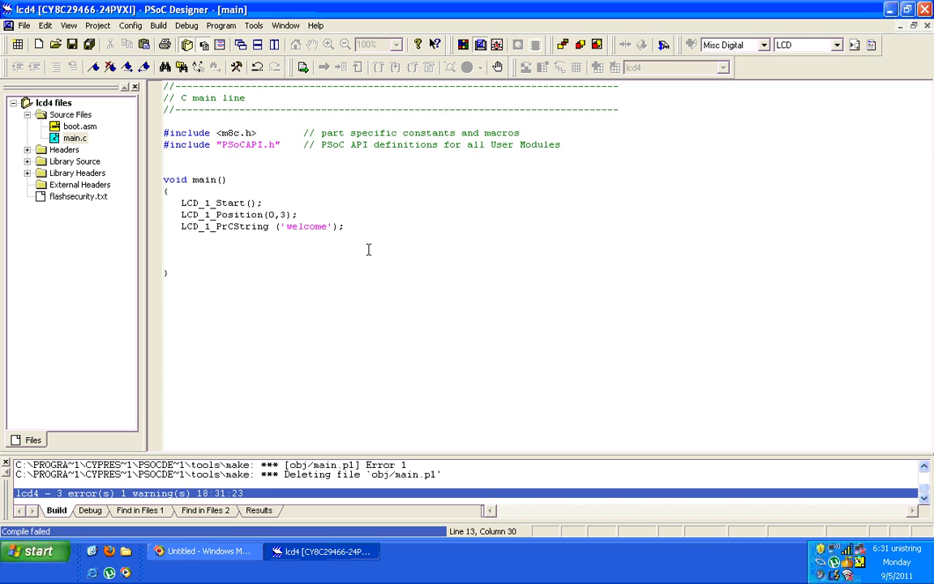
key(BackSpace)
text(')
click(892, 10)
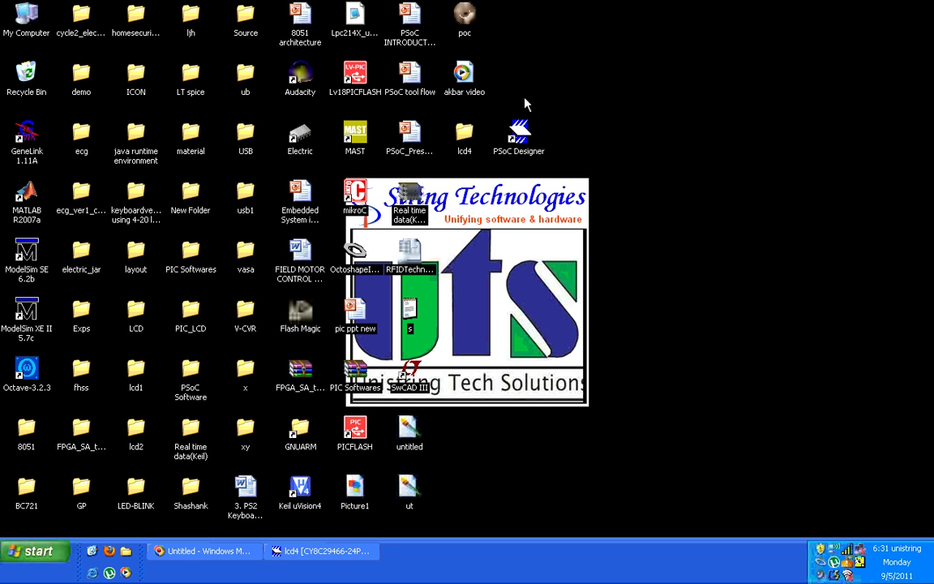